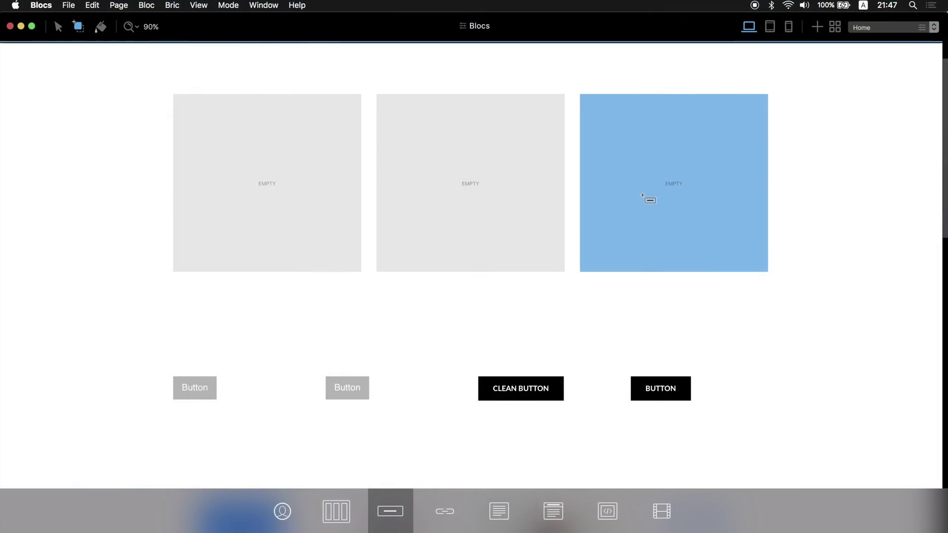
Drop a Button brick into the empty third column of the top row.
{"action": "left_click_drag", "start_coordinate": [649, 200], "coordinate": [658, 177]}
{"action": "left_click", "coordinate": [658, 177]}
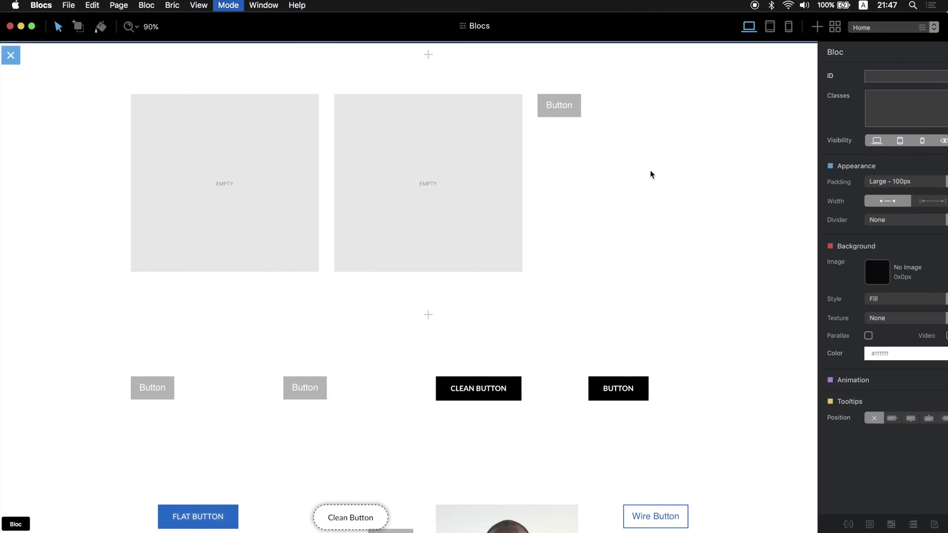
{"action": "key", "text": "super+Tab"}
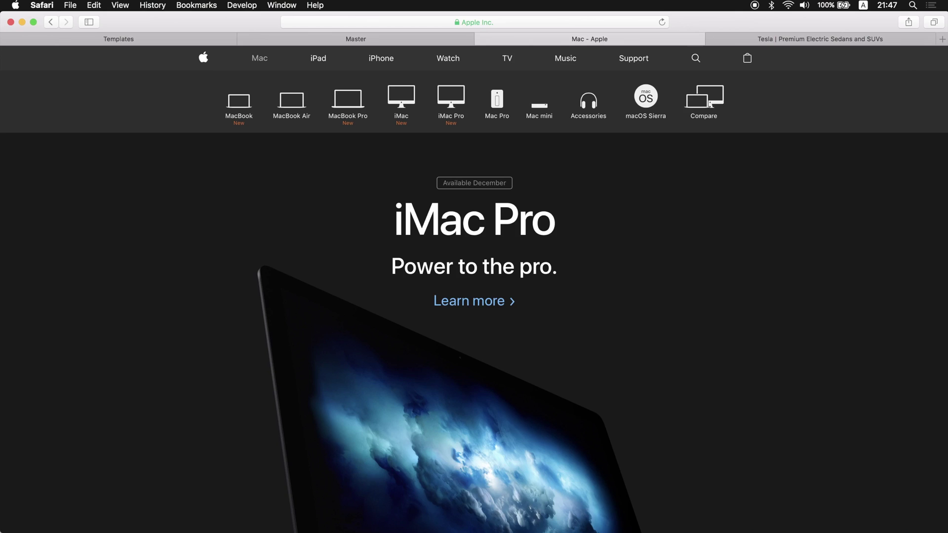
{"action": "scroll", "coordinate": [371, 243], "scroll_direction": "down", "scroll_amount": 3}
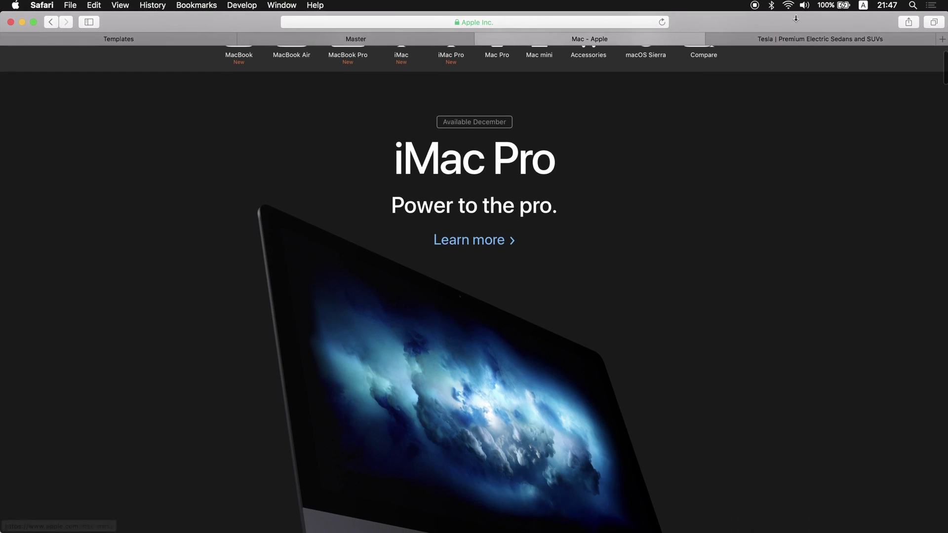
{"action": "left_click", "coordinate": [798, 40]}
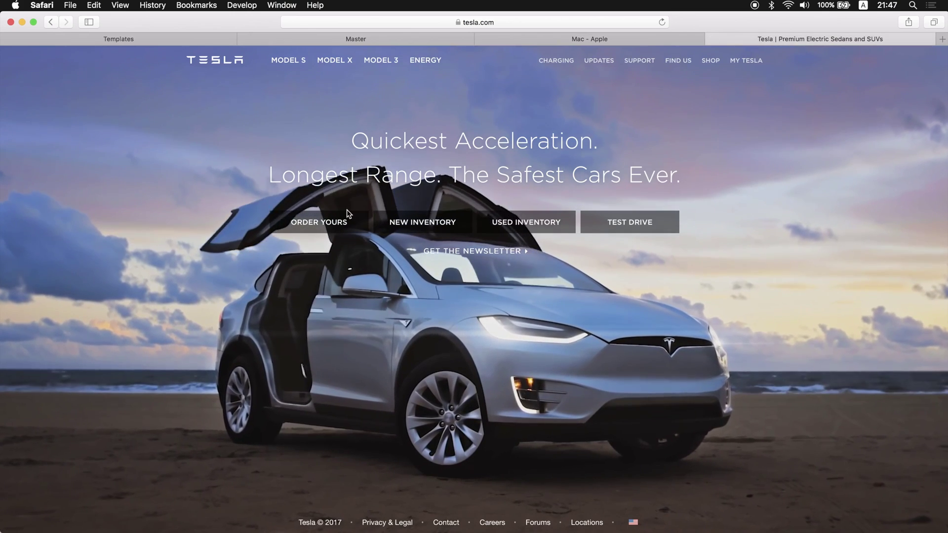
{"action": "left_click", "coordinate": [617, 38]}
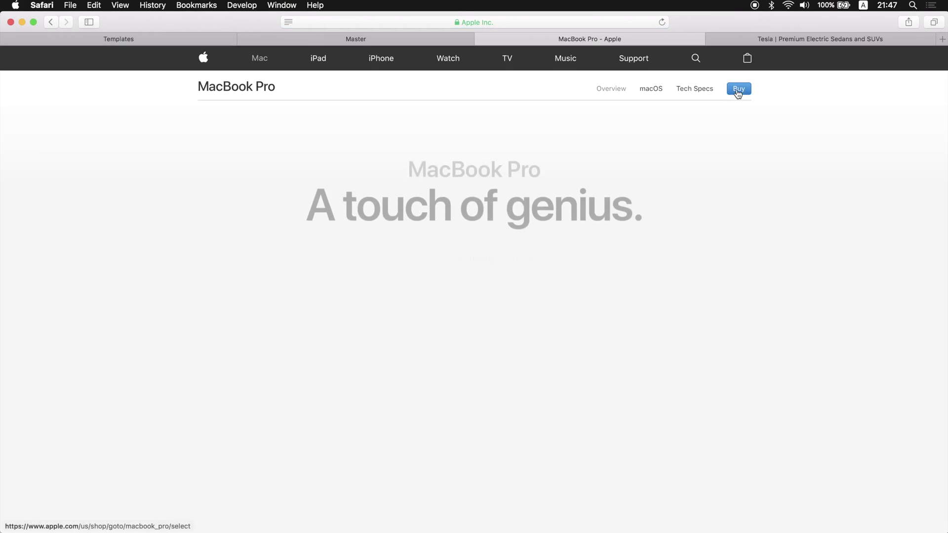
Open the Buy MacBook Pro page and scroll to its blue Select buttons.
{"action": "left_click", "coordinate": [736, 90]}
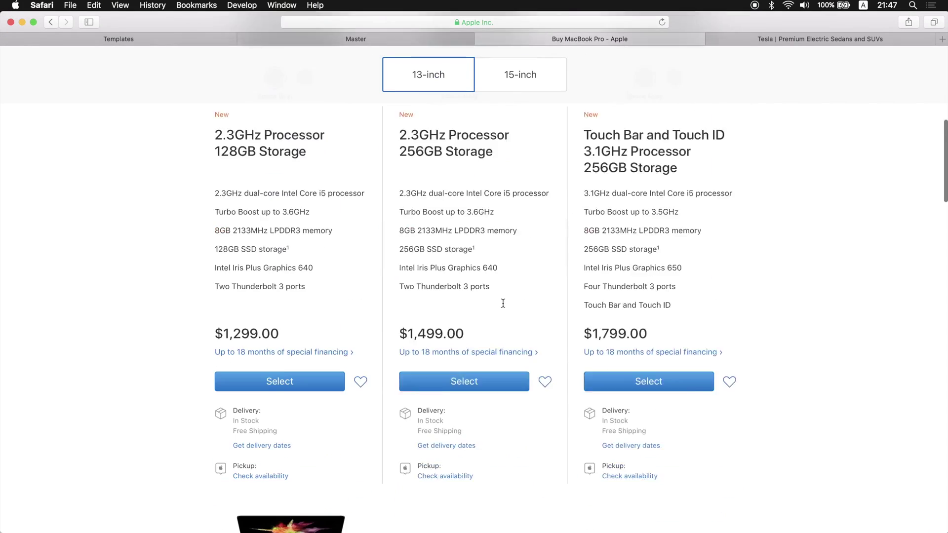
{"action": "scroll", "coordinate": [502, 303], "scroll_direction": "down", "scroll_amount": 3}
{"action": "scroll", "coordinate": [270, 219], "scroll_direction": "up", "scroll_amount": 5}
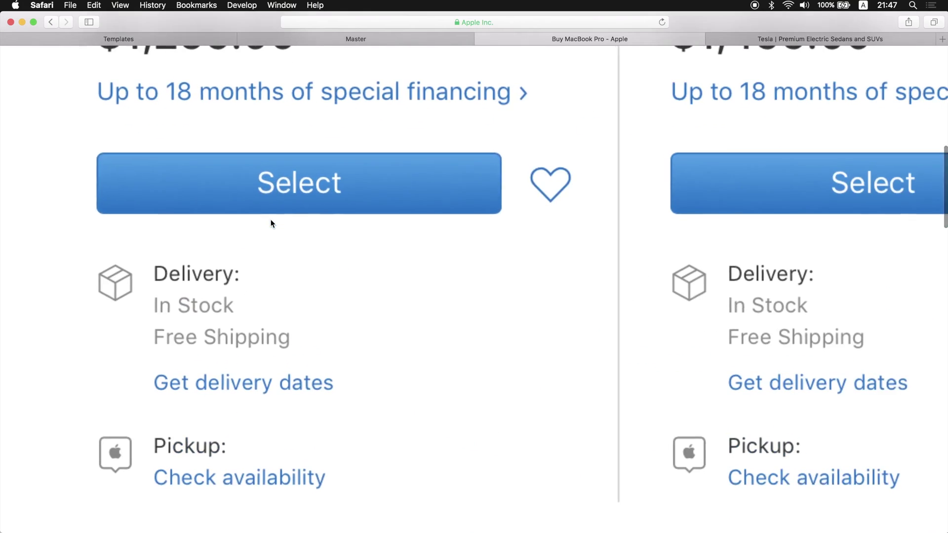
{"action": "scroll", "coordinate": [270, 223], "scroll_direction": "down", "scroll_amount": 1}
{"action": "scroll", "coordinate": [326, 147], "scroll_direction": "right", "scroll_amount": 2}
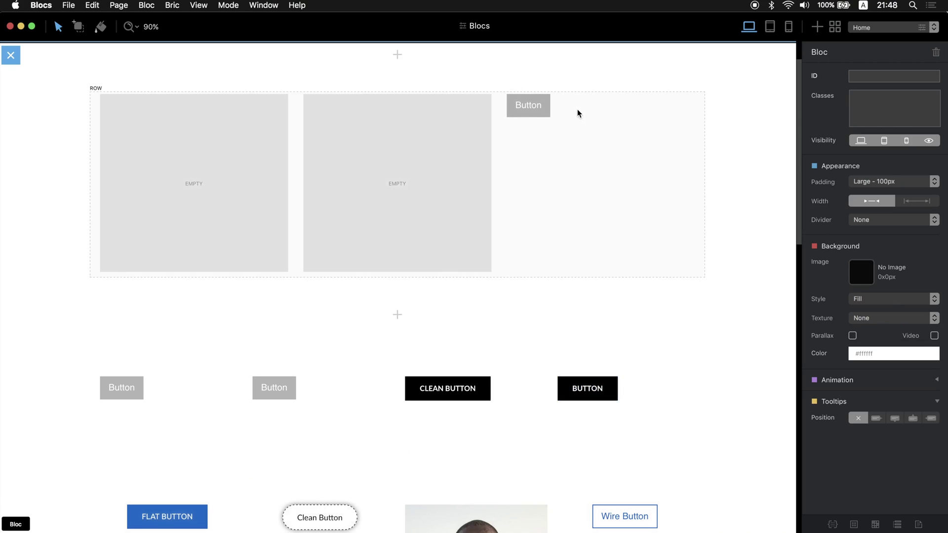
Move the button into the first column and give it the class apple-button.
{"action": "left_click_drag", "start_coordinate": [548, 113], "coordinate": [232, 123]}
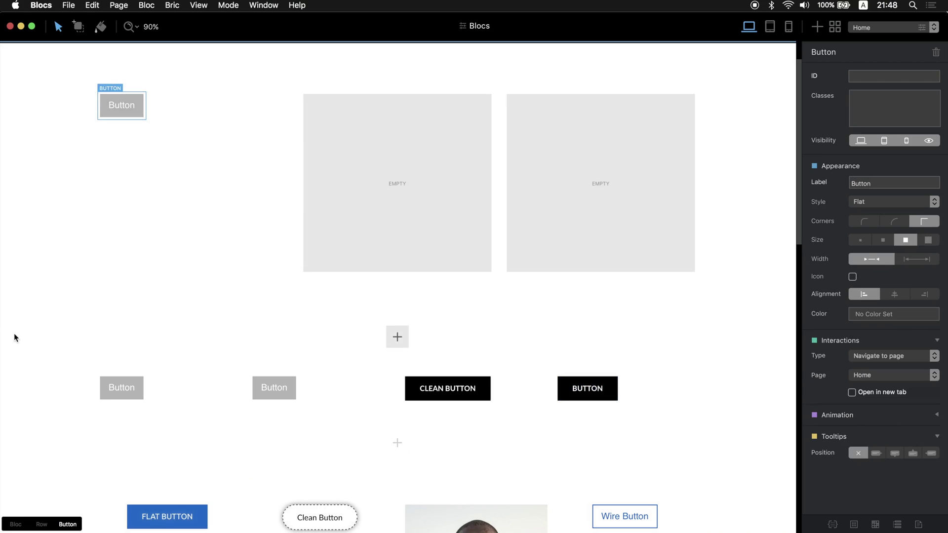
{"action": "left_click", "coordinate": [889, 114]}
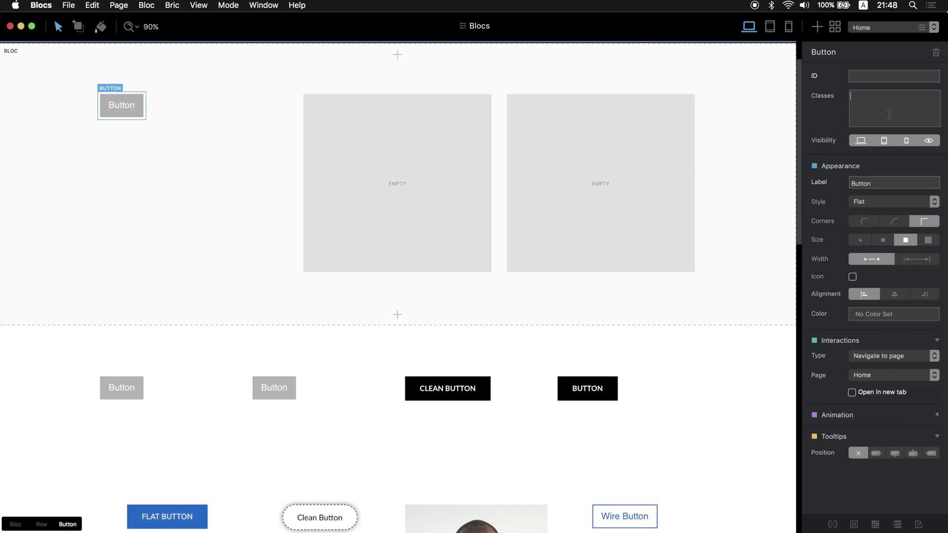
{"action": "type", "text": "apple button"}
{"action": "key", "text": "Return"}
{"action": "left_click", "coordinate": [740, 216]}
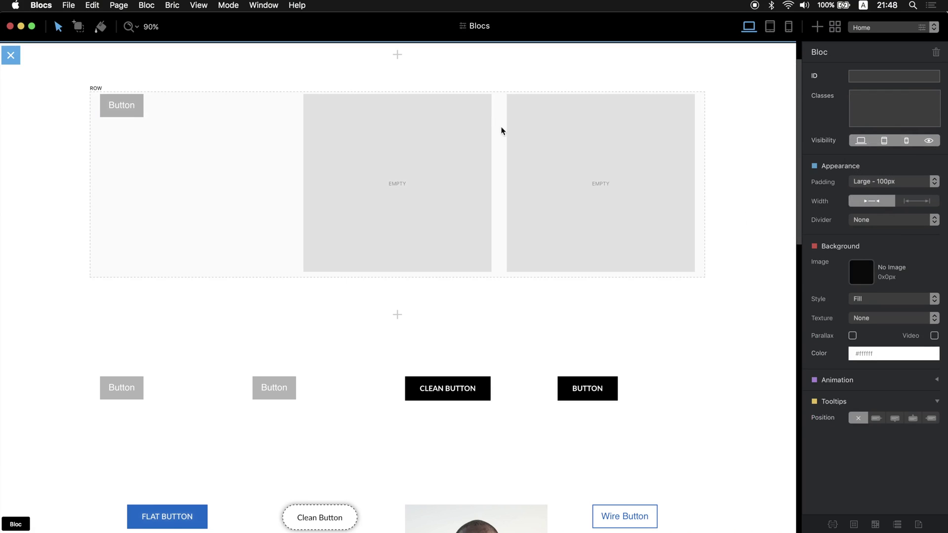
Change the button's label to 'Select'.
{"action": "key", "text": "super+Tab"}
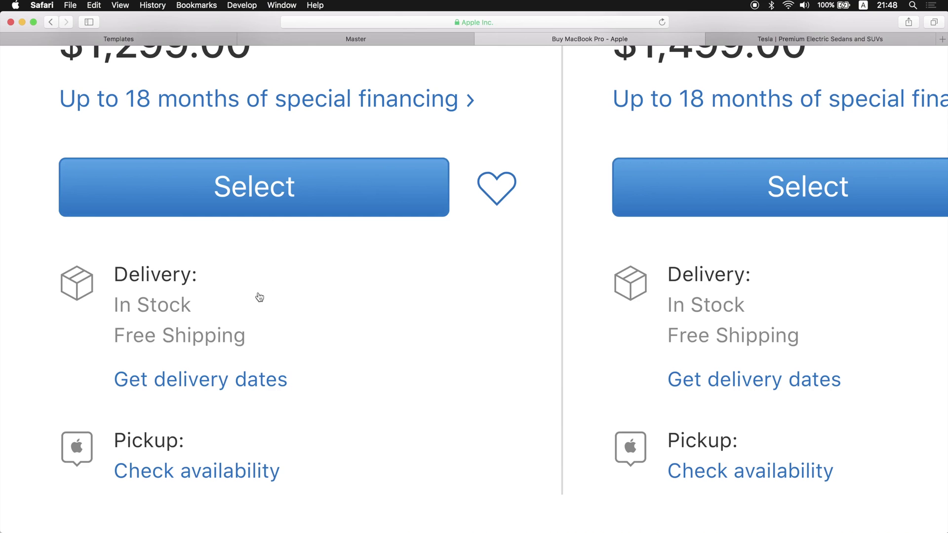
{"action": "key", "text": "super+Tab"}
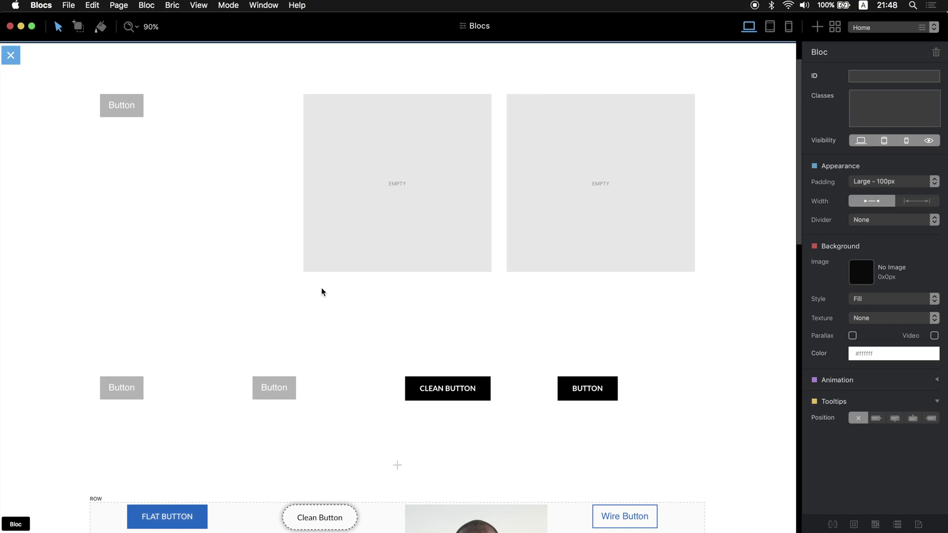
{"action": "left_click", "coordinate": [125, 98]}
{"action": "double_click", "coordinate": [869, 183]}
{"action": "type", "text": "S"}
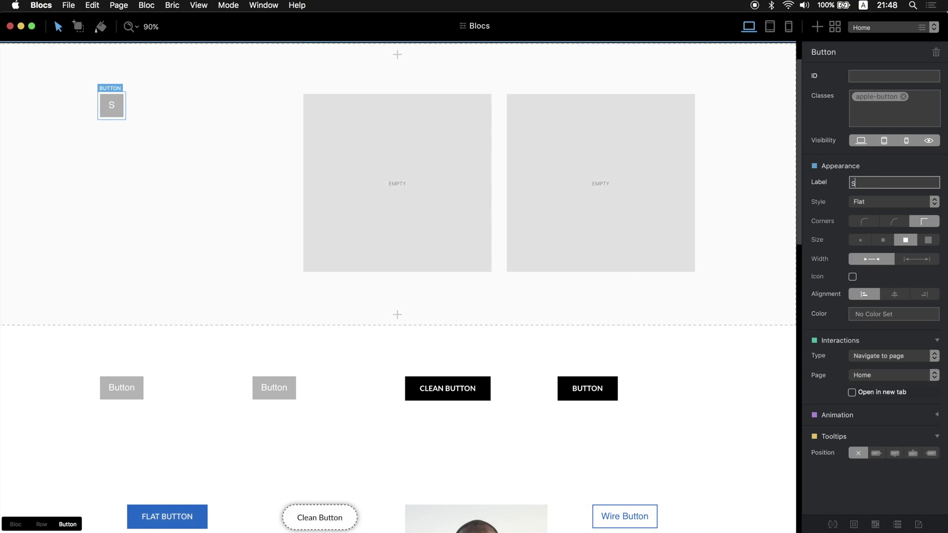
{"action": "type", "text": "elect"}
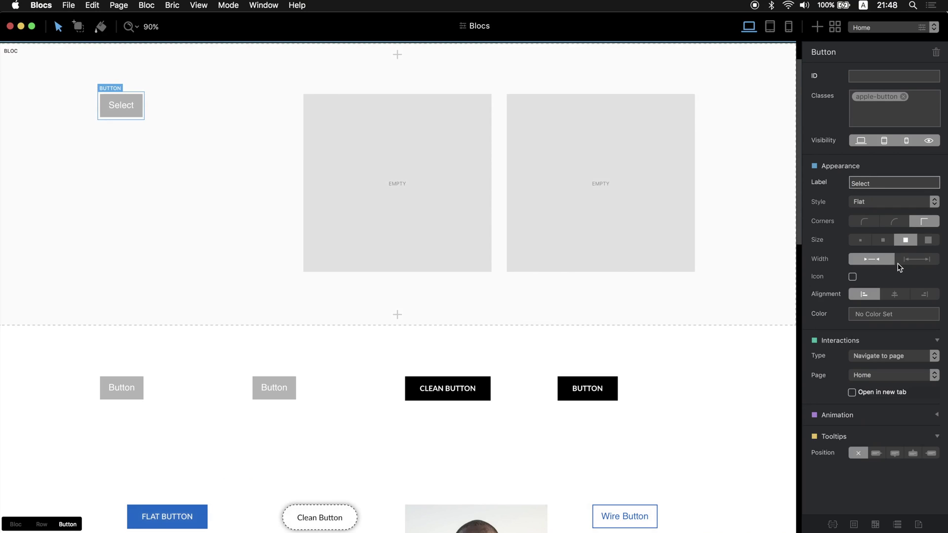
{"action": "left_click", "coordinate": [912, 258]}
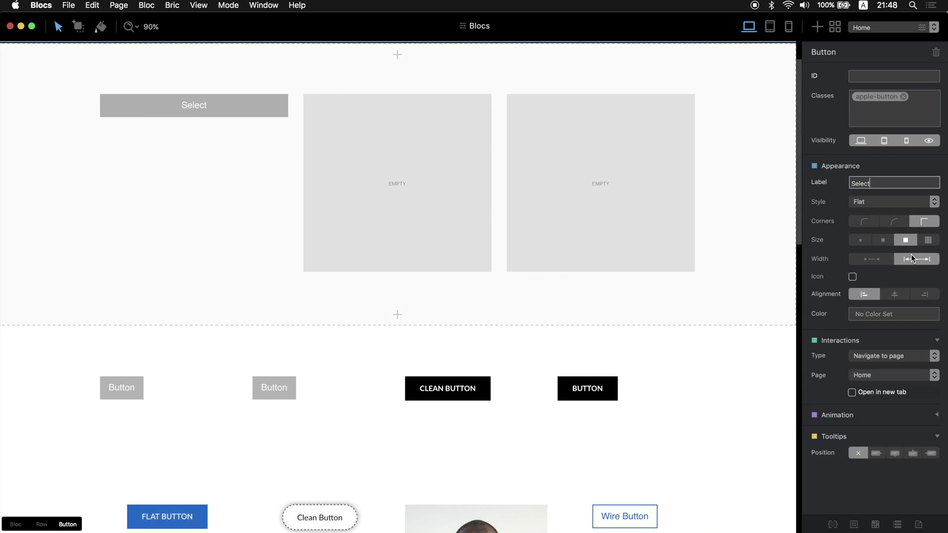
{"action": "left_click", "coordinate": [878, 258]}
Give the row holding the button four columns.
{"action": "left_click", "coordinate": [521, 160]}
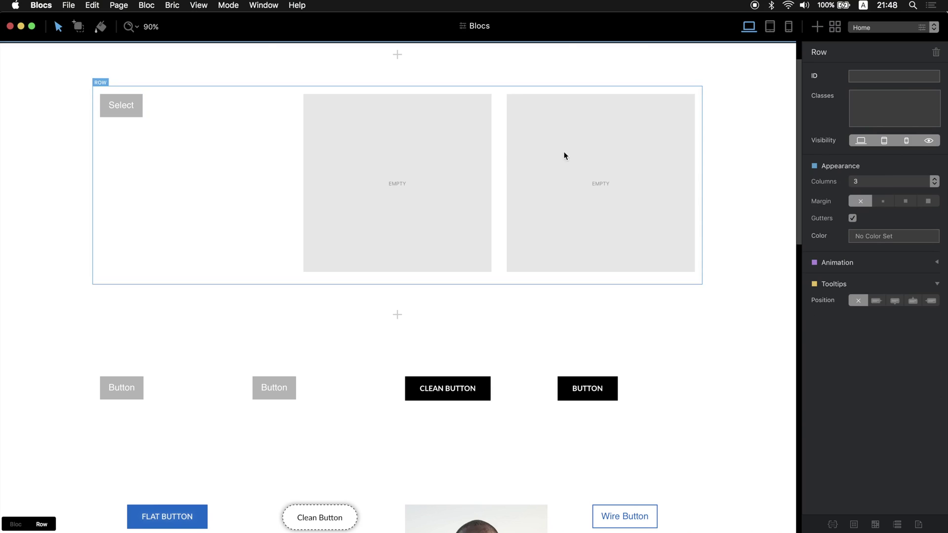
{"action": "left_click", "coordinate": [883, 181]}
{"action": "left_click", "coordinate": [882, 192]}
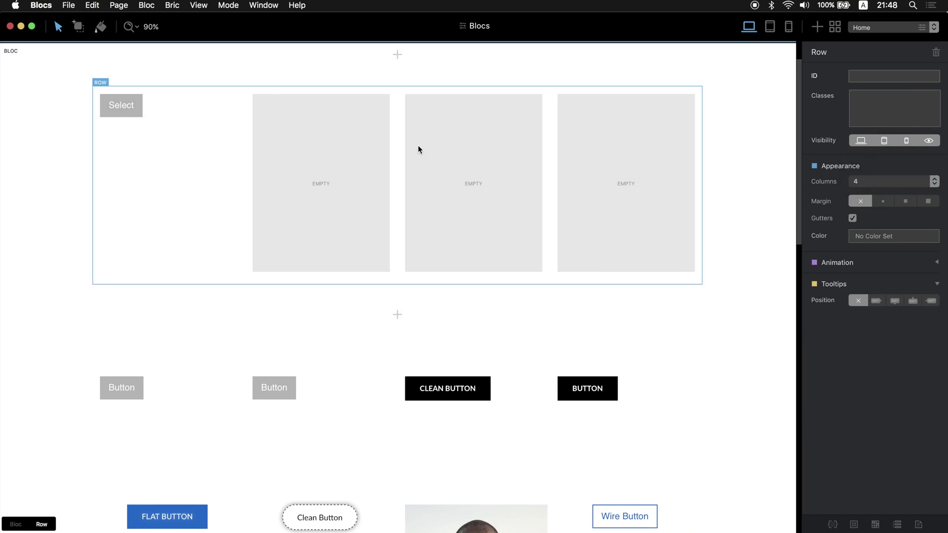
Center the Select button and make it fill its column's full width.
{"action": "left_click", "coordinate": [128, 105]}
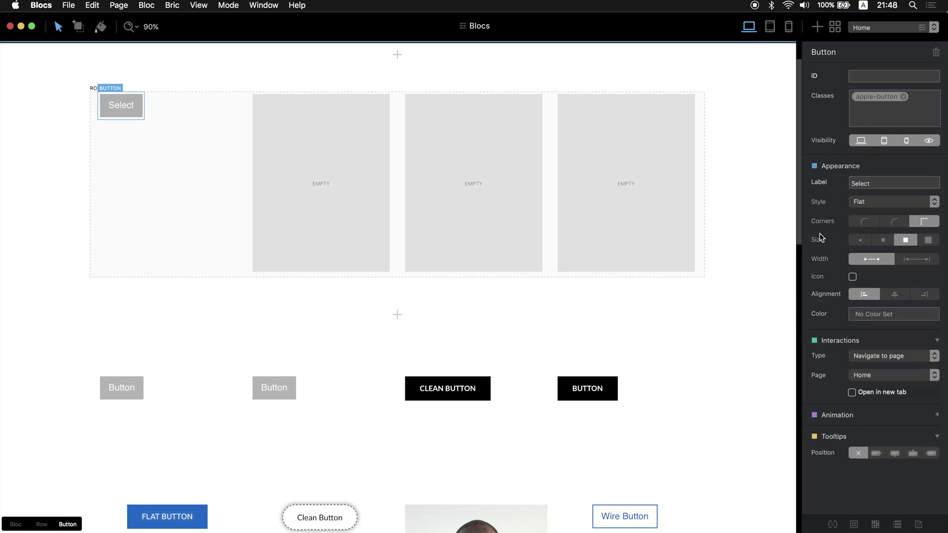
{"action": "left_click", "coordinate": [894, 294]}
{"action": "left_click", "coordinate": [916, 258]}
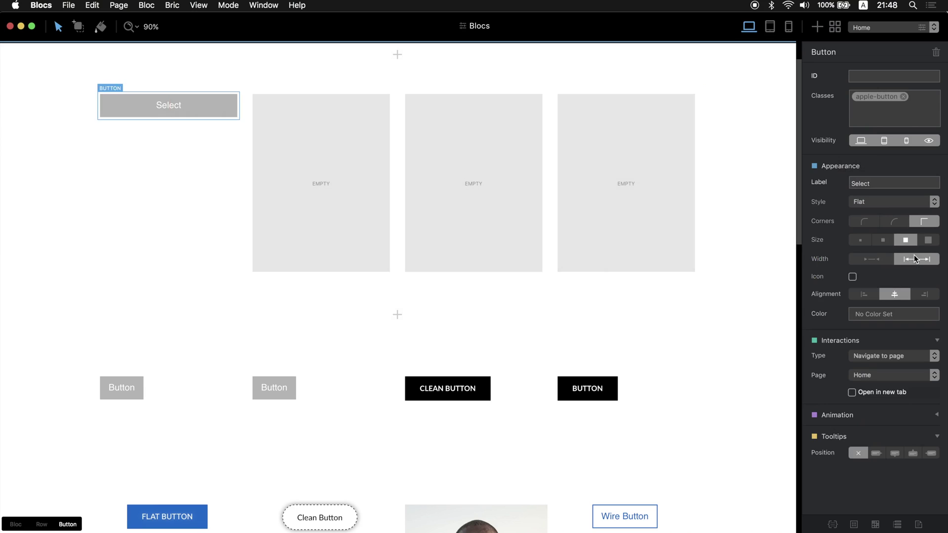
{"action": "left_click", "coordinate": [730, 195]}
Narrow Blocs beside Safari, set canvas zoom to 100%, and open the apple-button class.
{"action": "left_click_drag", "start_coordinate": [1, 233], "coordinate": [348, 205]}
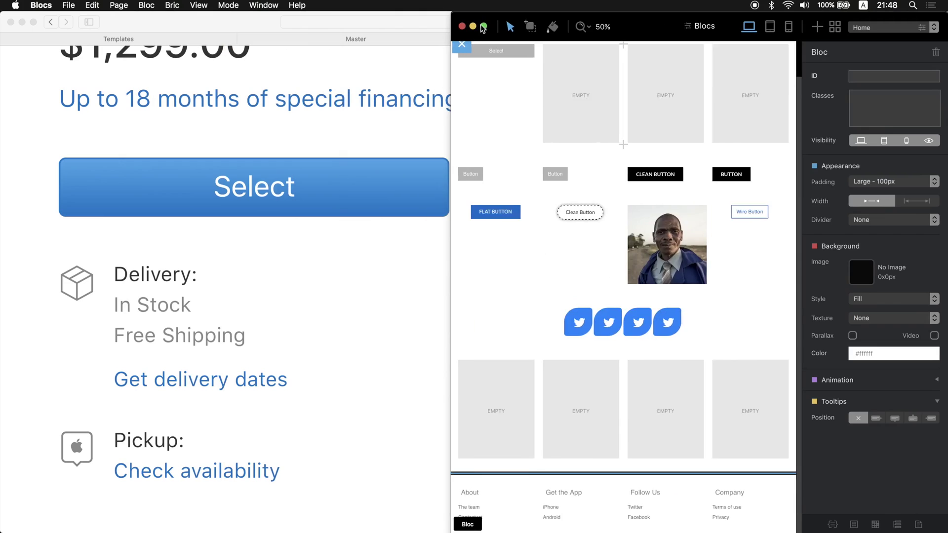
{"action": "left_click", "coordinate": [582, 26]}
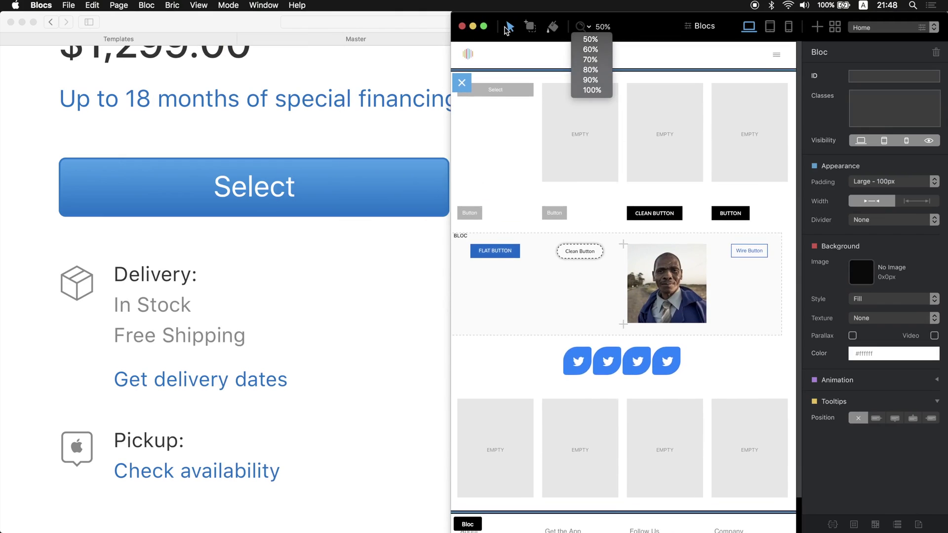
{"action": "left_click", "coordinate": [601, 80]}
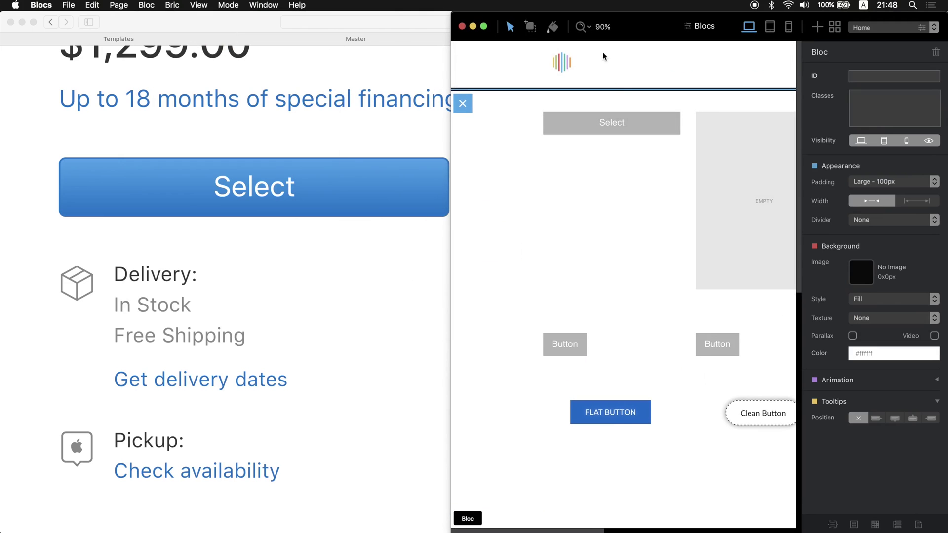
{"action": "left_click", "coordinate": [582, 28]}
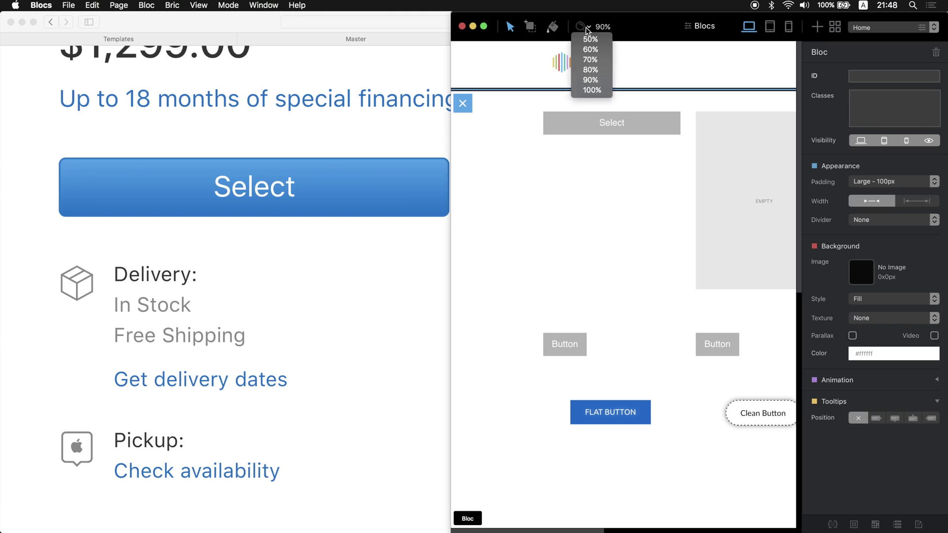
{"action": "left_click", "coordinate": [591, 90]}
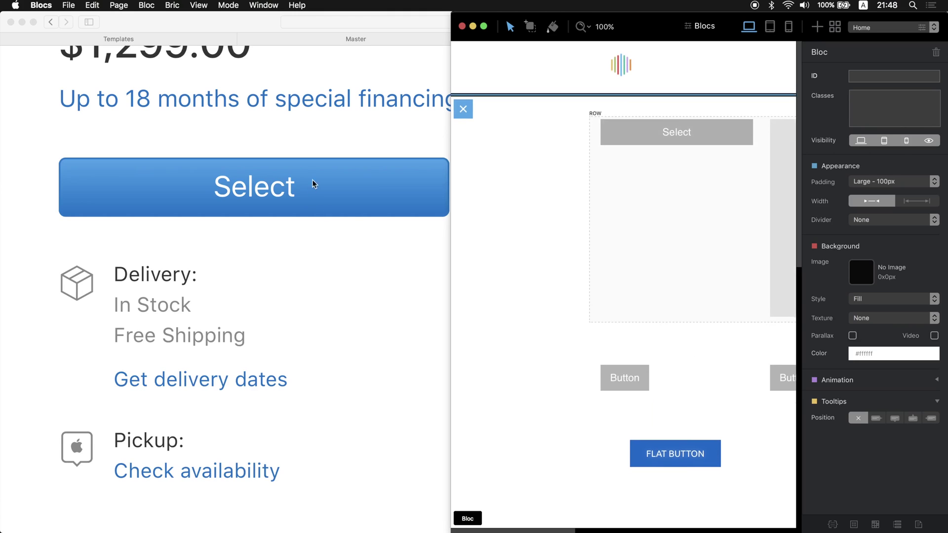
{"action": "left_click", "coordinate": [664, 134]}
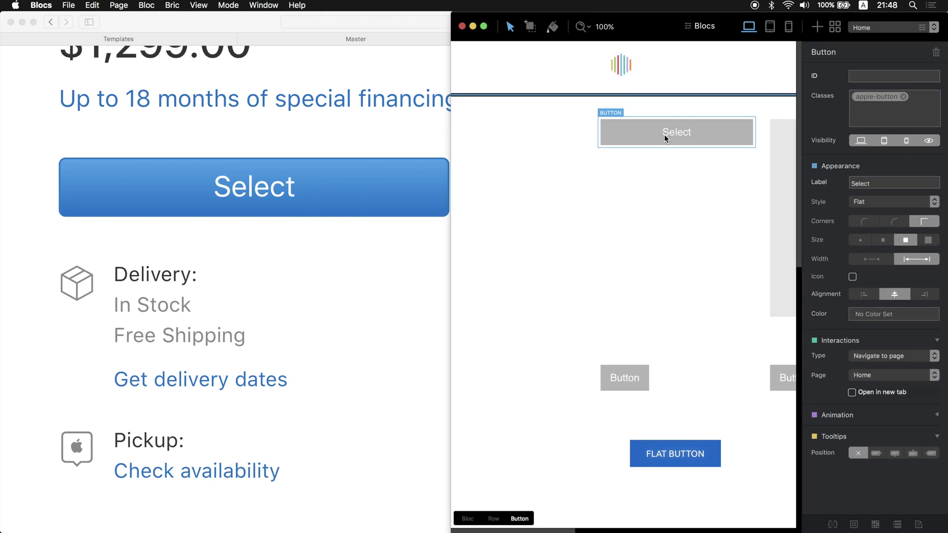
{"action": "left_click", "coordinate": [855, 98]}
Set the apple-button text to the Lato 400 typeface in fully opaque white, FFFFFF.
{"action": "left_click_drag", "start_coordinate": [606, 94], "coordinate": [557, 212]}
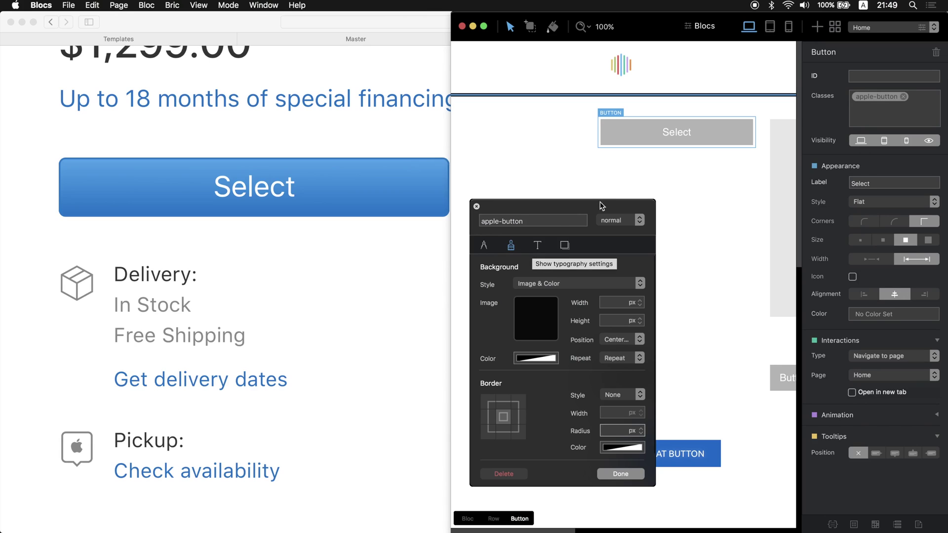
{"action": "left_click", "coordinate": [538, 245]}
{"action": "left_click", "coordinate": [541, 284]}
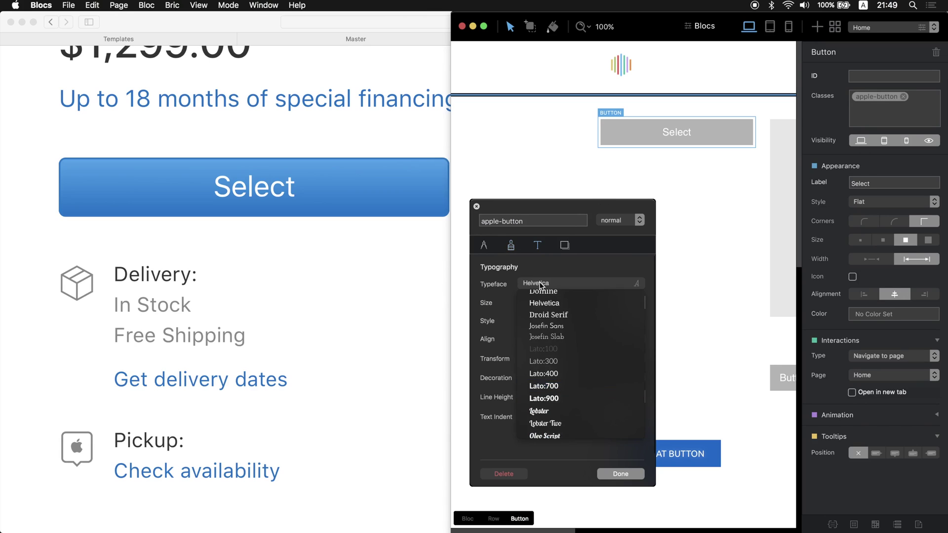
{"action": "left_click", "coordinate": [549, 373]}
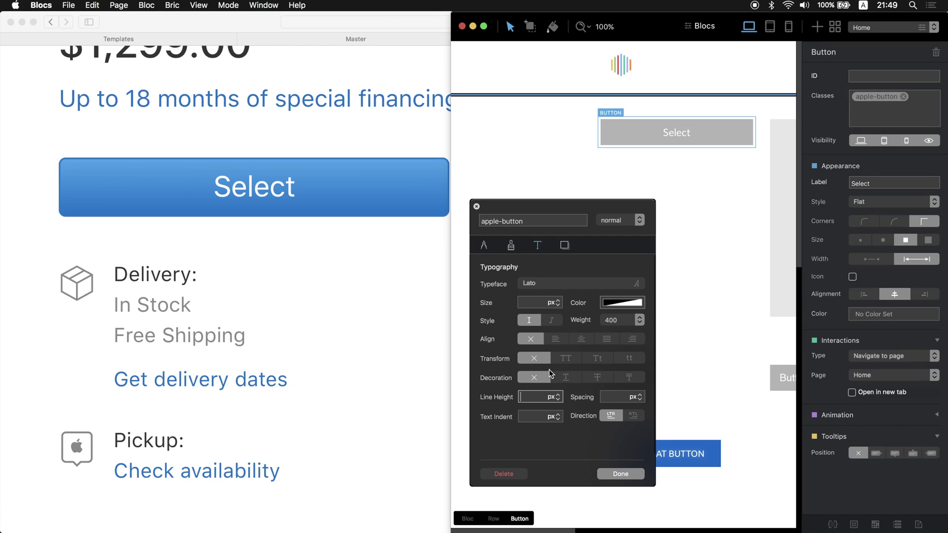
{"action": "left_click", "coordinate": [612, 302]}
{"action": "left_click_drag", "start_coordinate": [735, 365], "coordinate": [763, 364]}
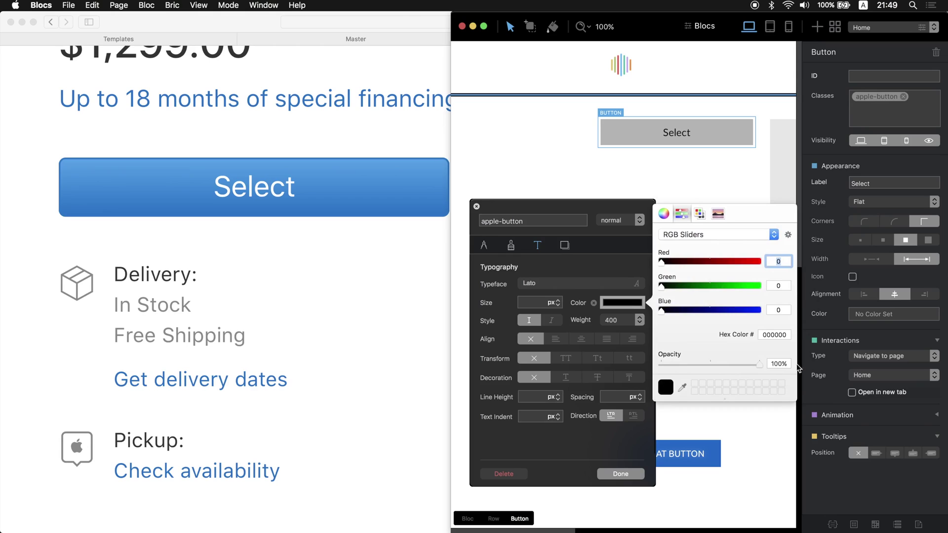
{"action": "left_click", "coordinate": [780, 334]}
{"action": "type", "text": "ffffff"}
{"action": "key", "text": "Return"}
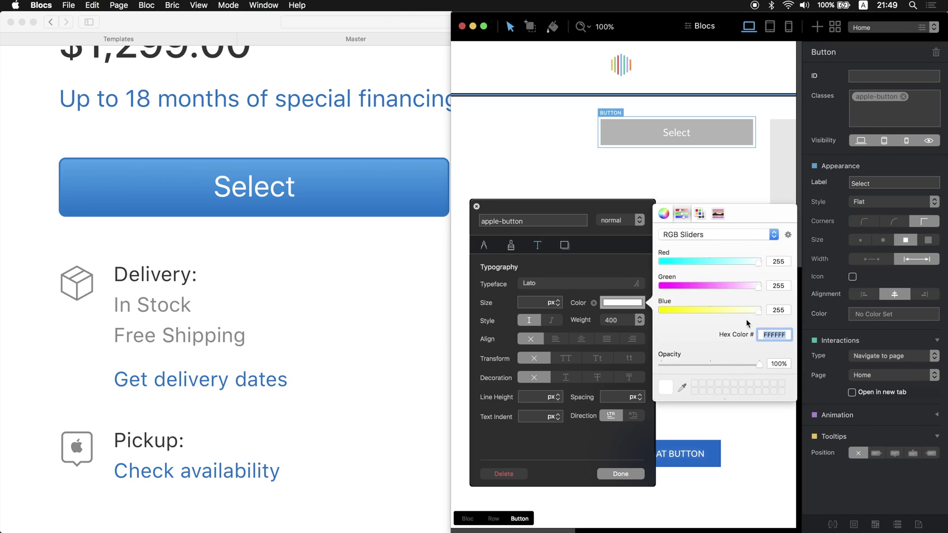
{"action": "left_click", "coordinate": [616, 254]}
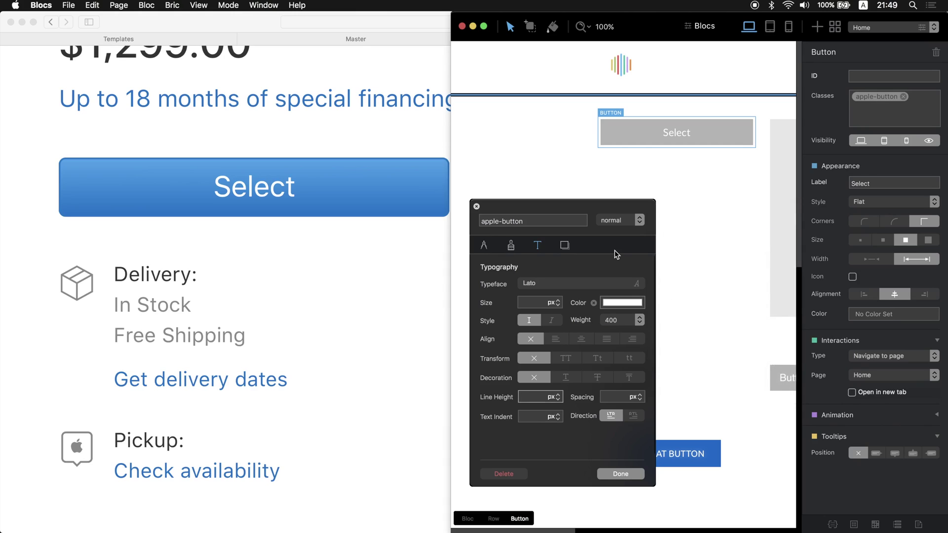
Set a 1 px border and sample Apple's Select button blue, 3375C6.
{"action": "left_click", "coordinate": [511, 246]}
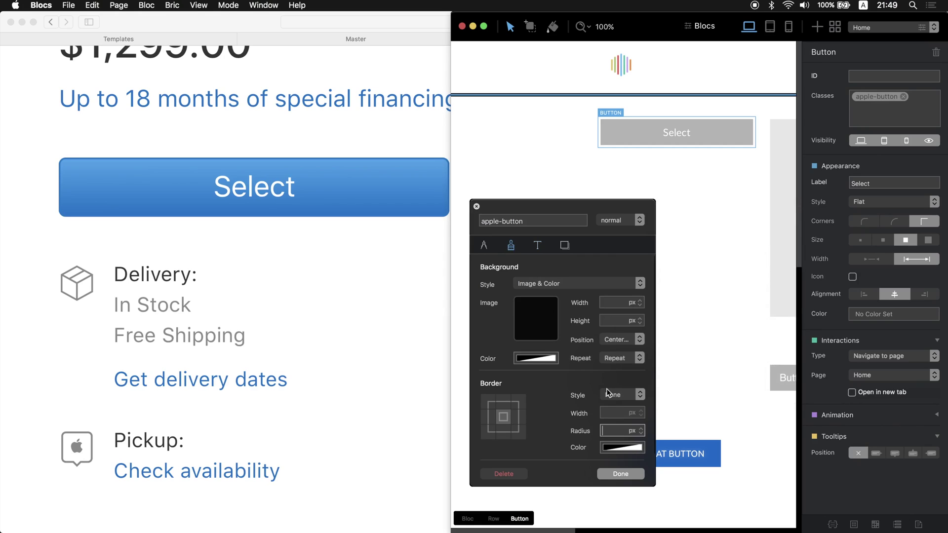
{"action": "left_click", "coordinate": [617, 413]}
{"action": "left_click", "coordinate": [621, 449]}
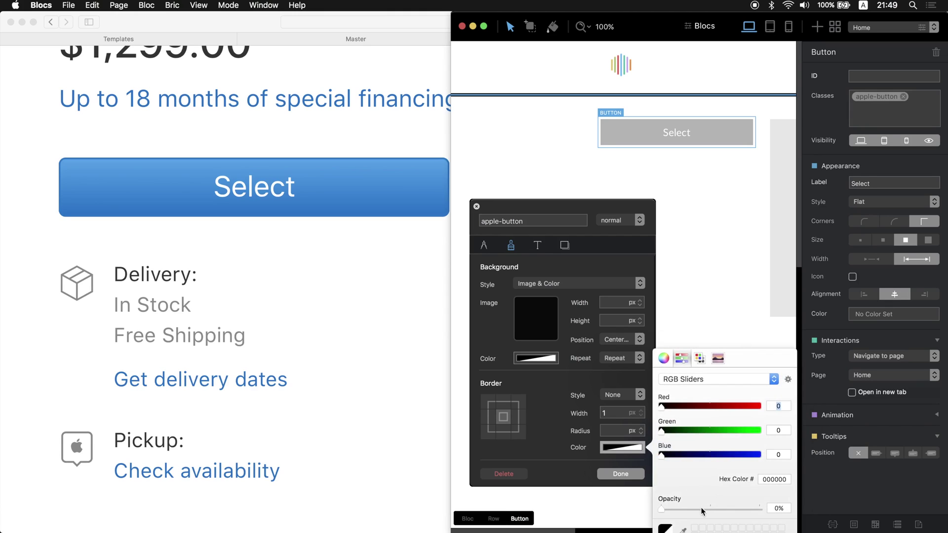
{"action": "left_click_drag", "start_coordinate": [701, 510], "coordinate": [790, 509]}
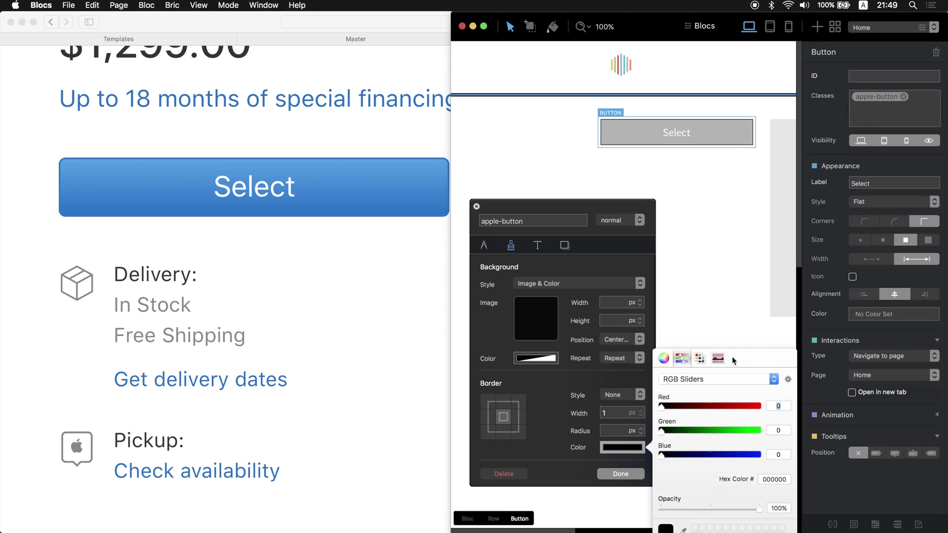
{"action": "left_click_drag", "start_coordinate": [734, 361], "coordinate": [709, 302]}
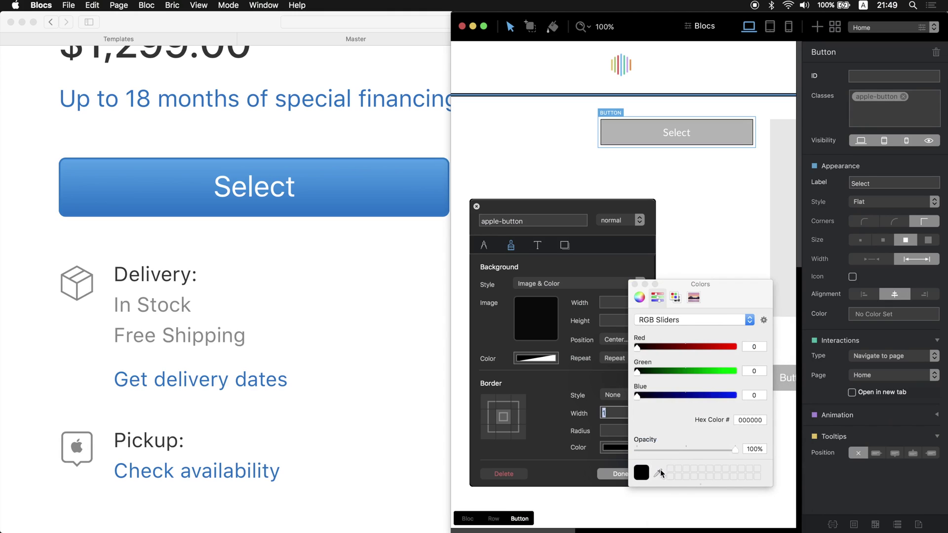
{"action": "left_click", "coordinate": [660, 473]}
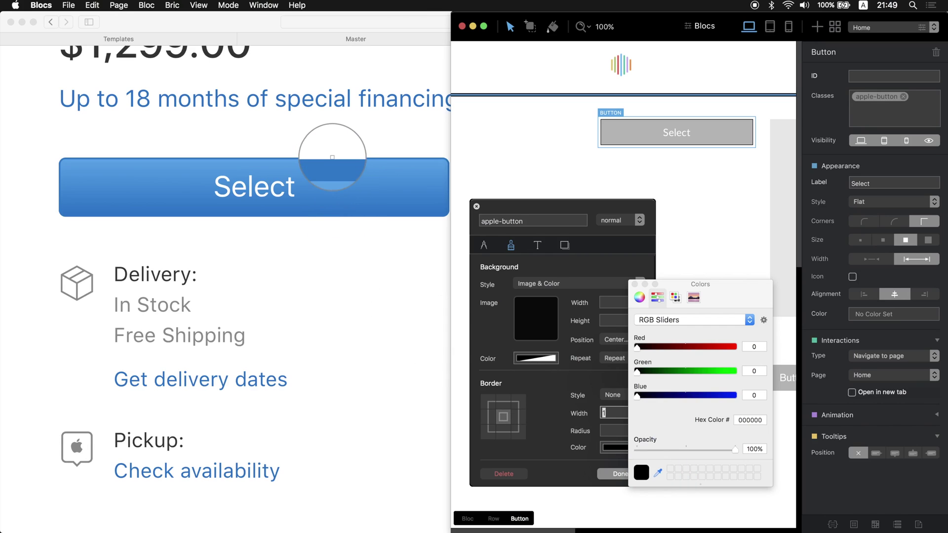
{"action": "left_click", "coordinate": [332, 158]}
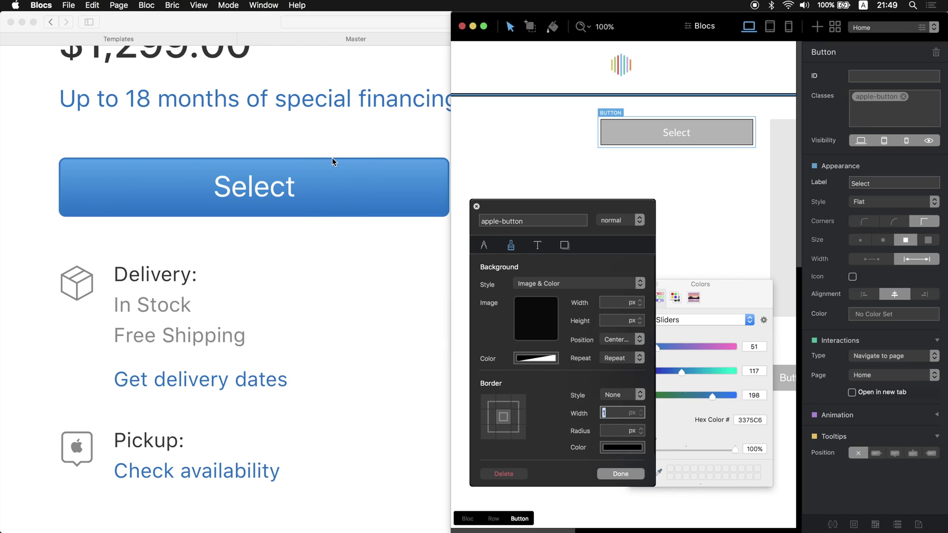
{"action": "double_click", "coordinate": [753, 419]}
{"action": "key", "text": "super+c"}
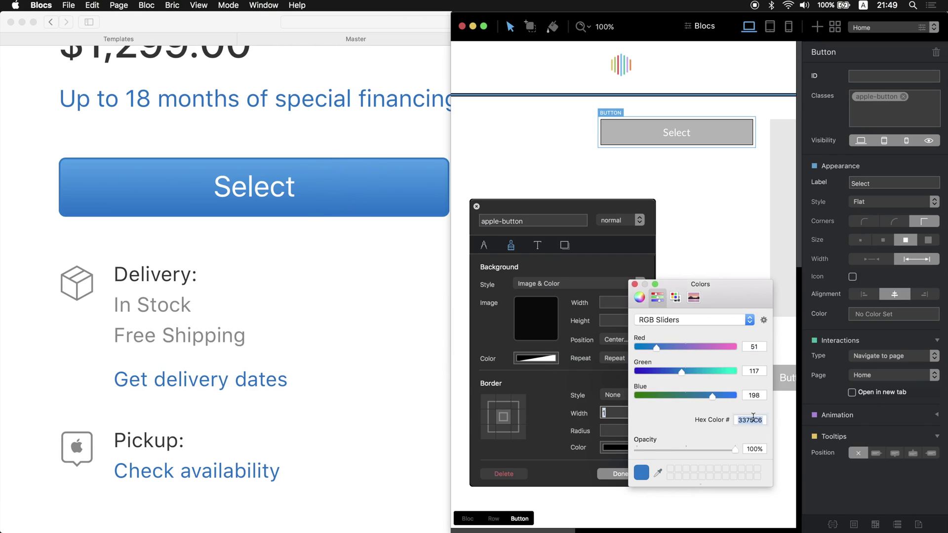
{"action": "left_click", "coordinate": [758, 419]}
{"action": "left_click", "coordinate": [634, 284]}
Apply 3375C6 as the border colour and round the corners to 5 px.
{"action": "left_click", "coordinate": [622, 447]}
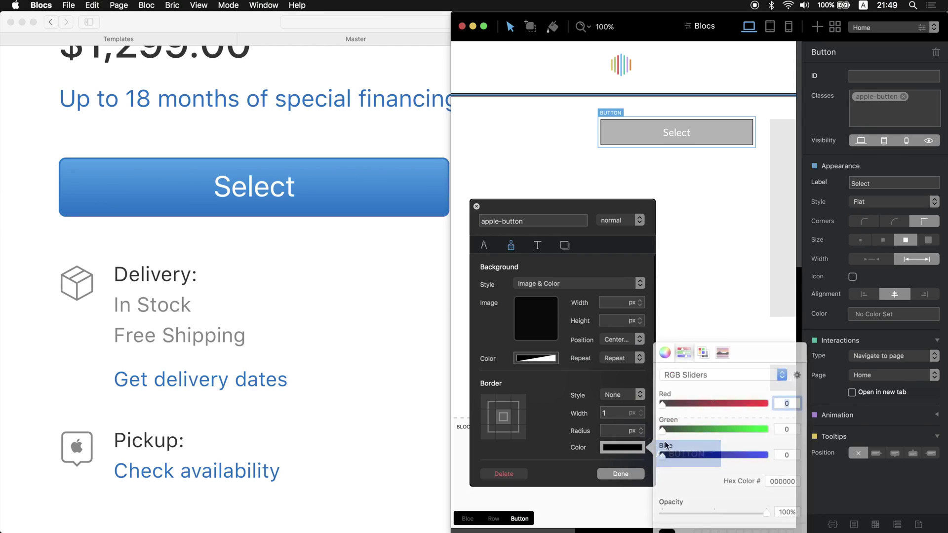
{"action": "double_click", "coordinate": [760, 480]}
{"action": "key", "text": "super+v"}
{"action": "key", "text": "Return"}
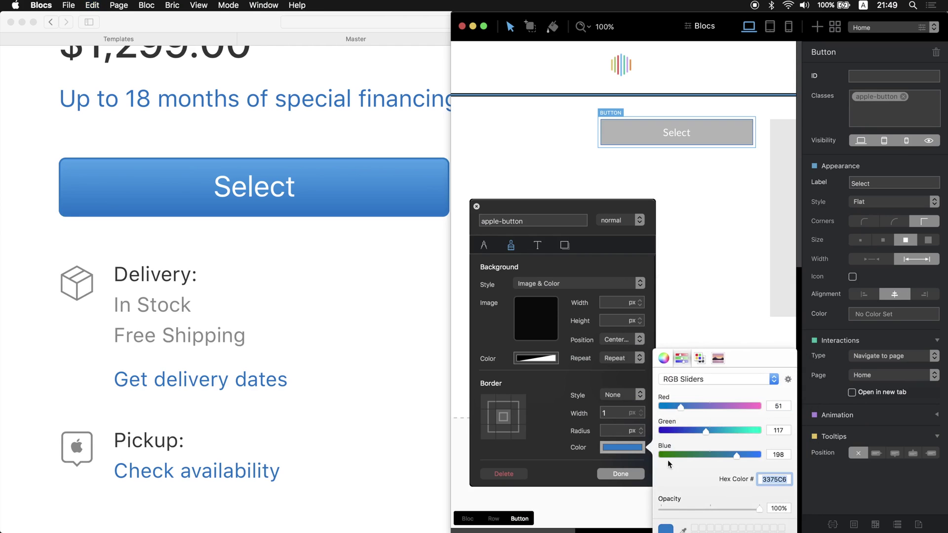
{"action": "left_click", "coordinate": [548, 434]}
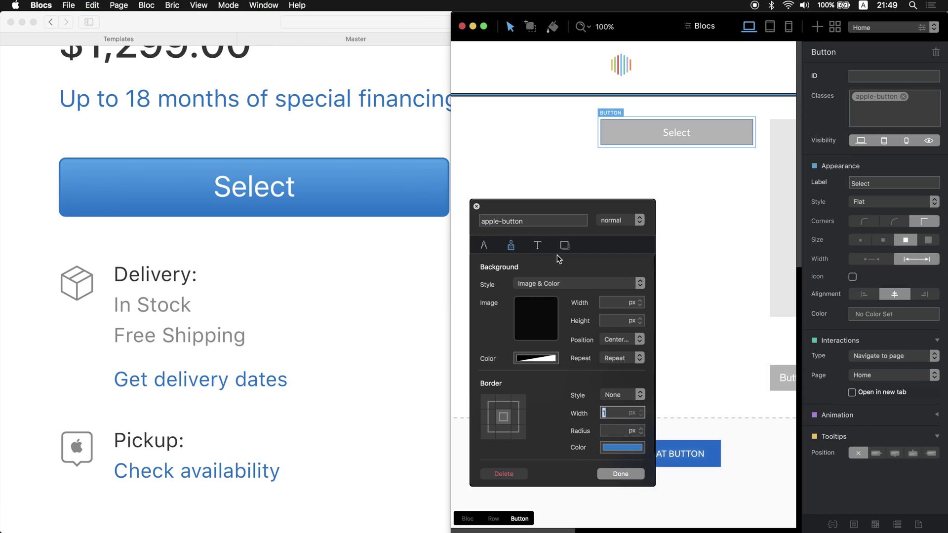
{"action": "left_click", "coordinate": [612, 426]}
{"action": "left_click", "coordinate": [533, 359]}
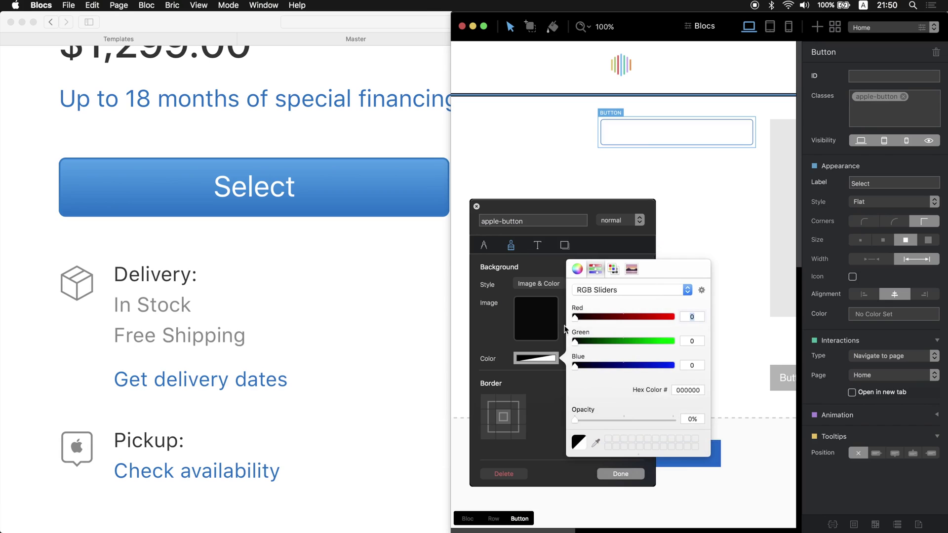
{"action": "left_click", "coordinate": [538, 272]}
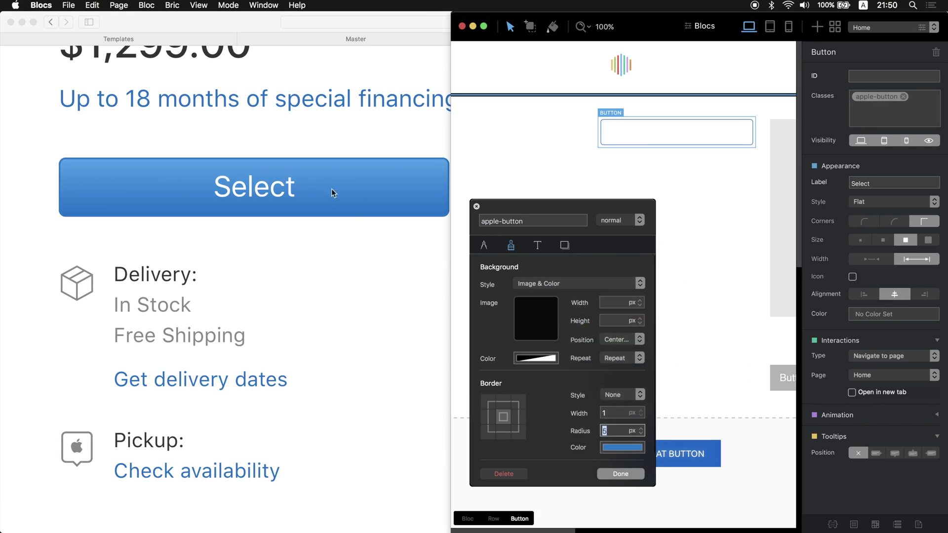
Make the background a gradient whose left stop is Apple's darker blue, 2F6FC3.
{"action": "left_click", "coordinate": [524, 285]}
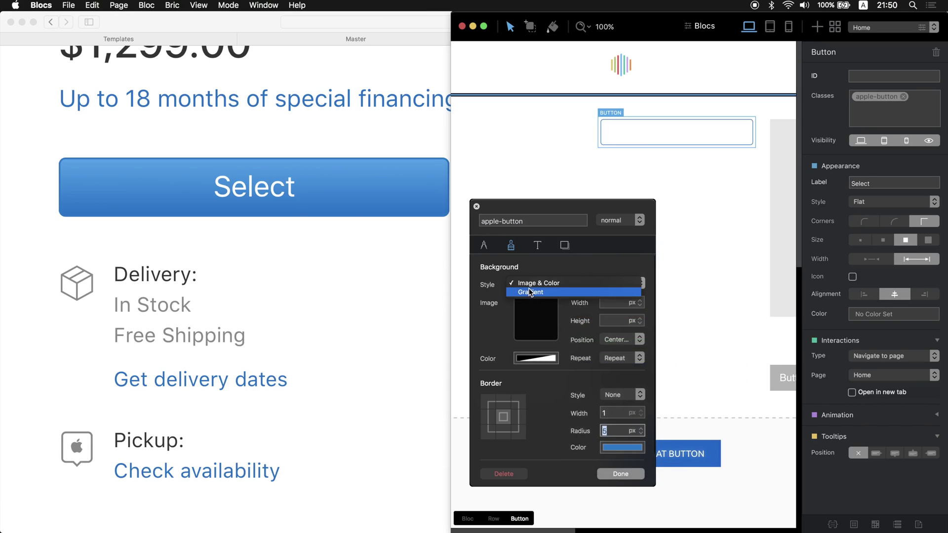
{"action": "left_click", "coordinate": [548, 292]}
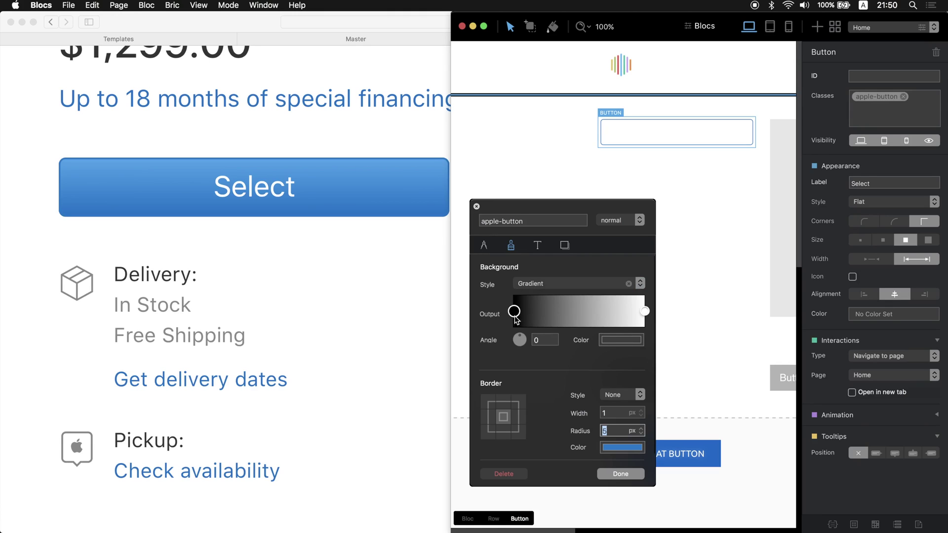
{"action": "left_click", "coordinate": [621, 340]}
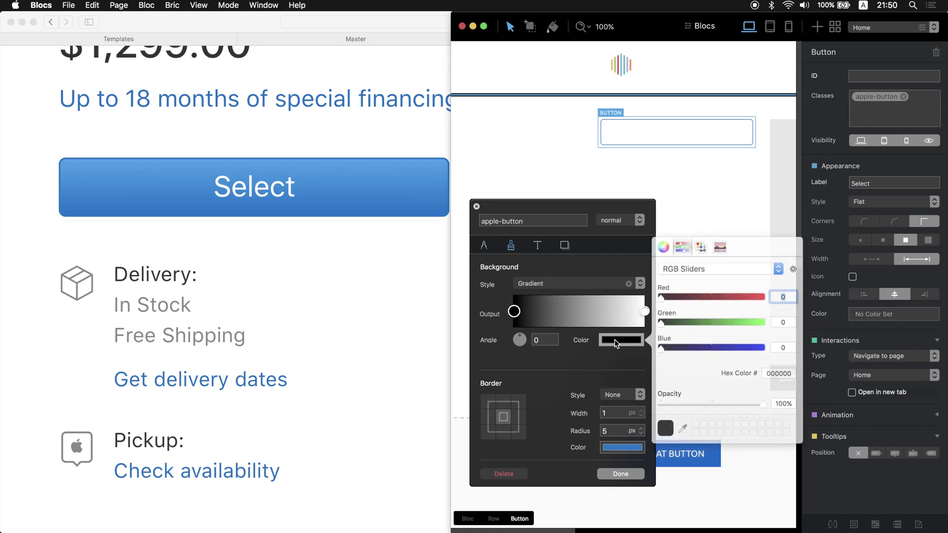
{"action": "left_click", "coordinate": [681, 425]}
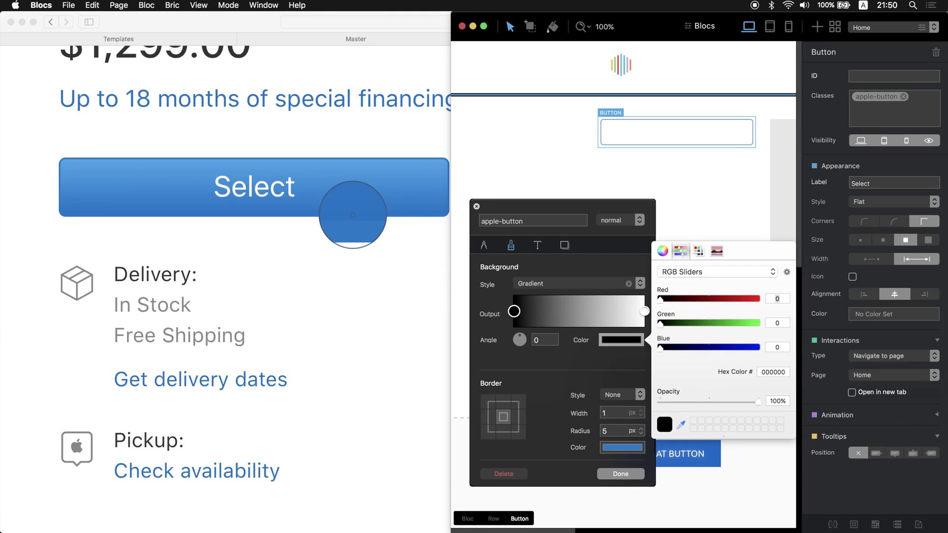
{"action": "left_click", "coordinate": [352, 215]}
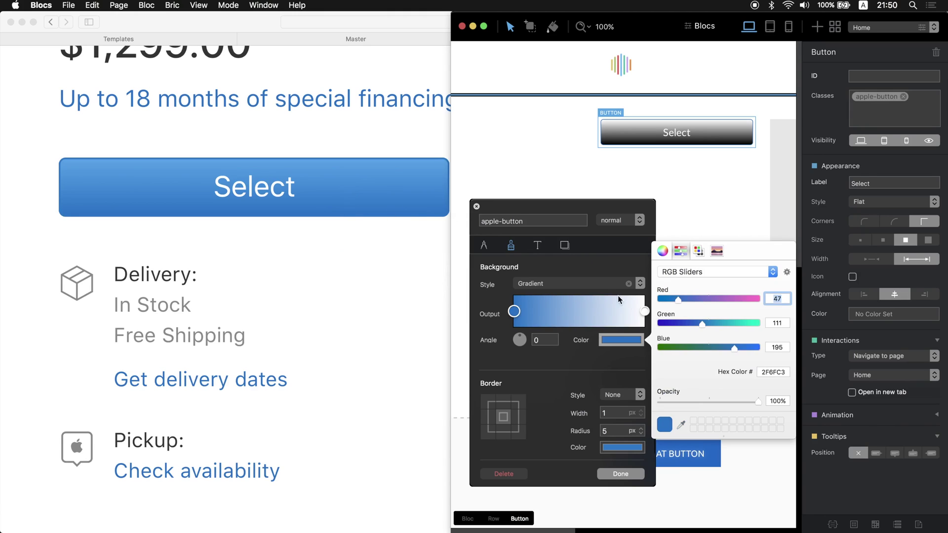
Set the gradient's right stop to Apple's lighter blue, 5C9FE6, and finish the style.
{"action": "left_click", "coordinate": [645, 312]}
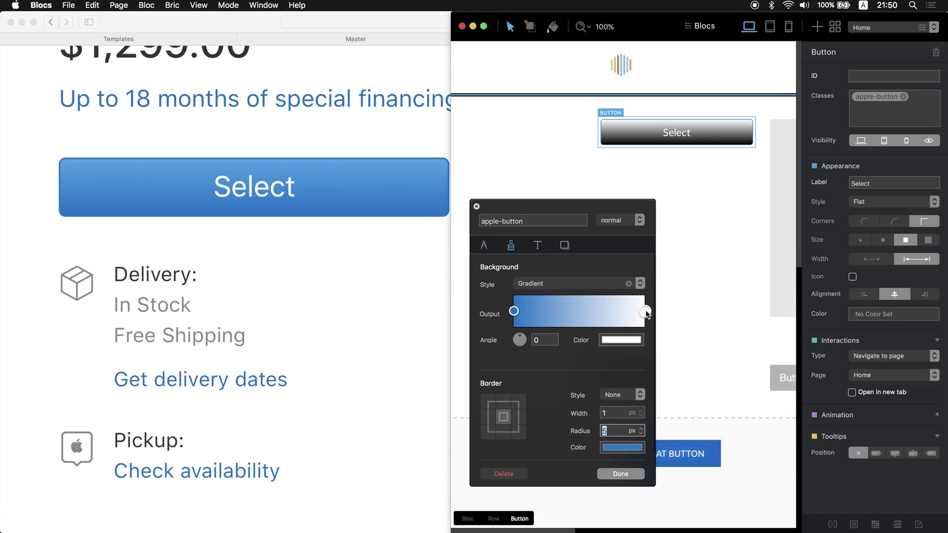
{"action": "left_click", "coordinate": [630, 343]}
{"action": "left_click", "coordinate": [681, 425]}
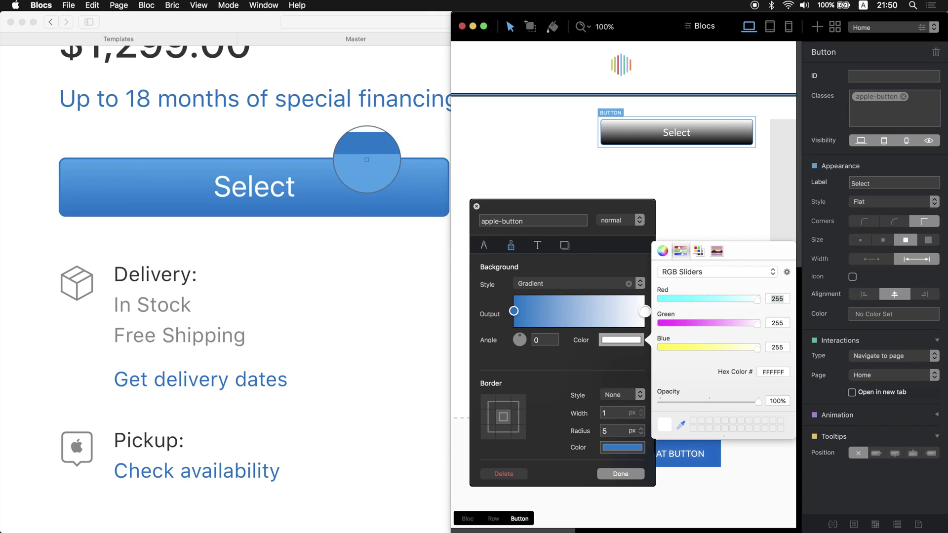
{"action": "left_click", "coordinate": [367, 160]}
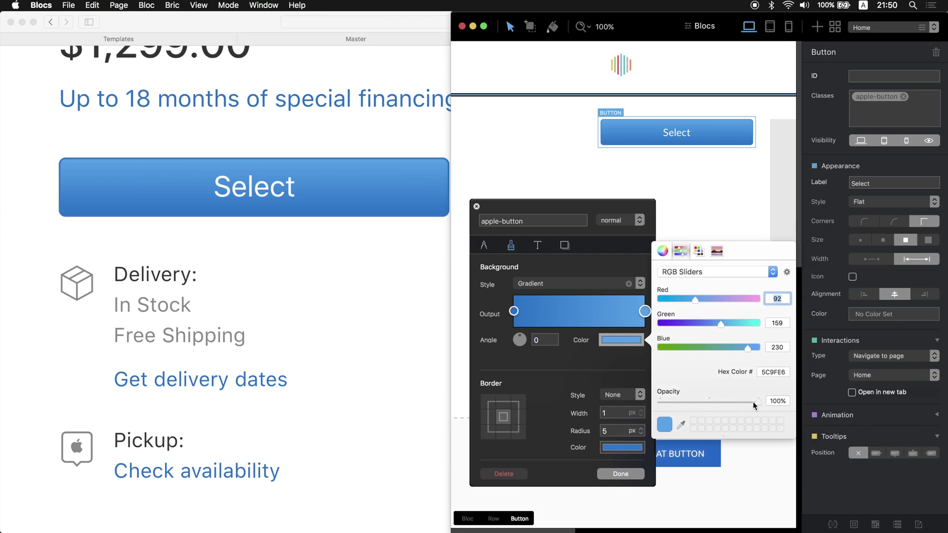
{"action": "left_click_drag", "start_coordinate": [754, 401], "coordinate": [789, 390]}
{"action": "left_click", "coordinate": [632, 365]}
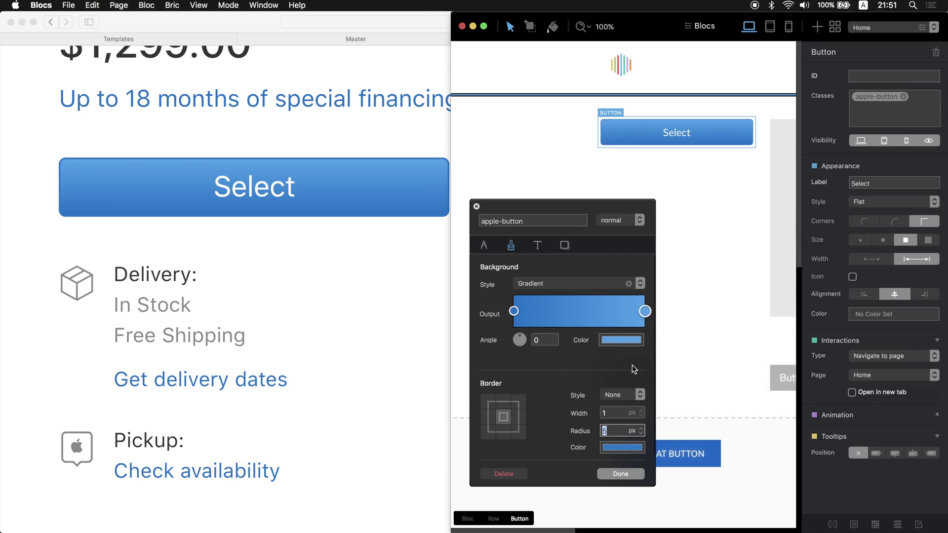
{"action": "left_click", "coordinate": [626, 473]}
{"action": "left_click", "coordinate": [383, 271]}
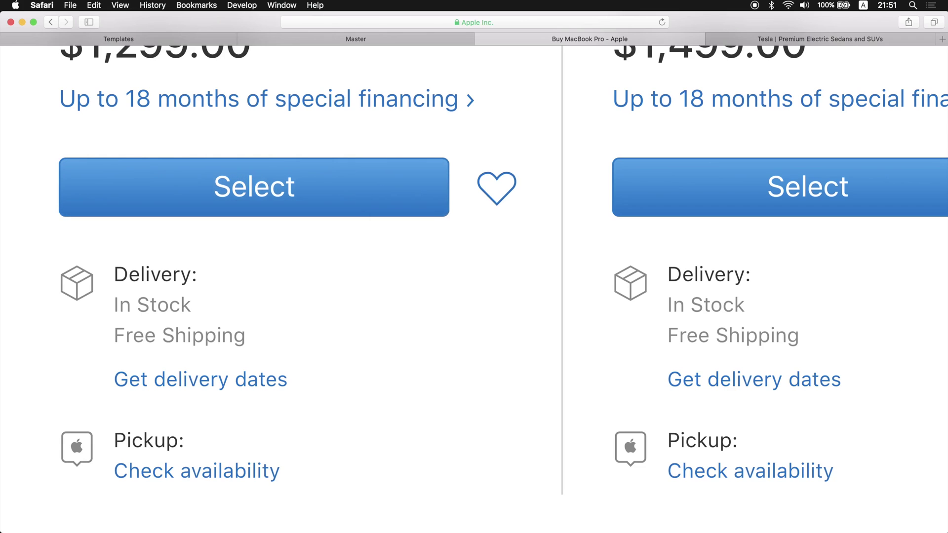
Copy the hex value 40A1EC from the normal gradient's right stop.
{"action": "key", "text": "super+Tab"}
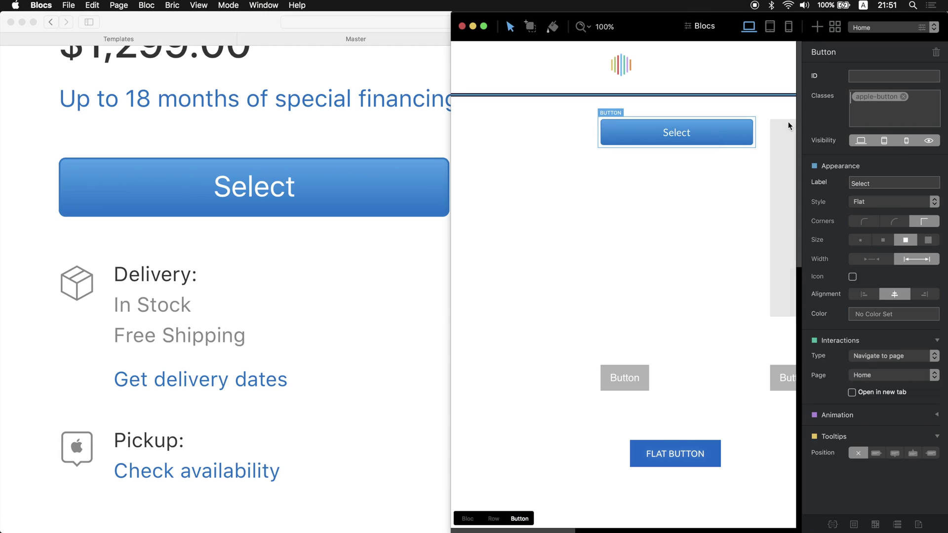
{"action": "double_click", "coordinate": [870, 97]}
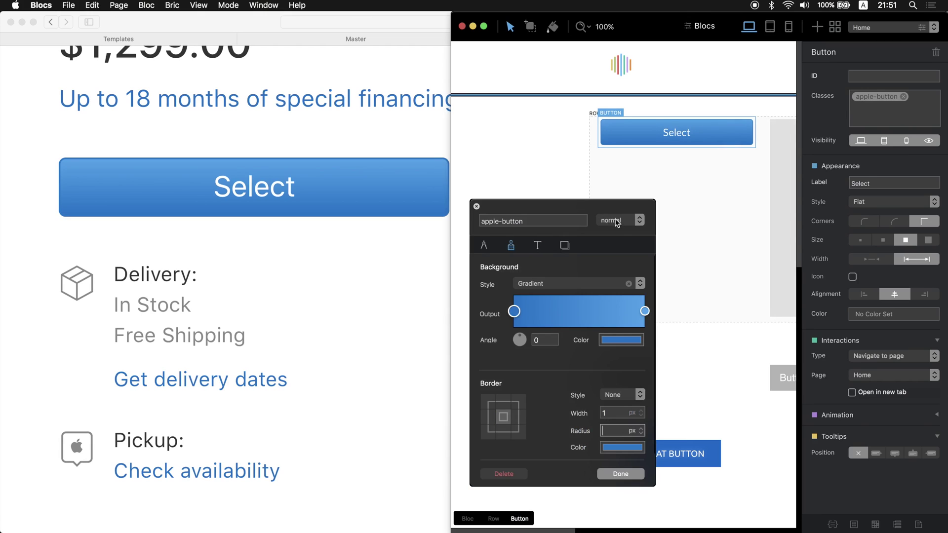
{"action": "left_click", "coordinate": [645, 312]}
{"action": "left_click", "coordinate": [622, 339]}
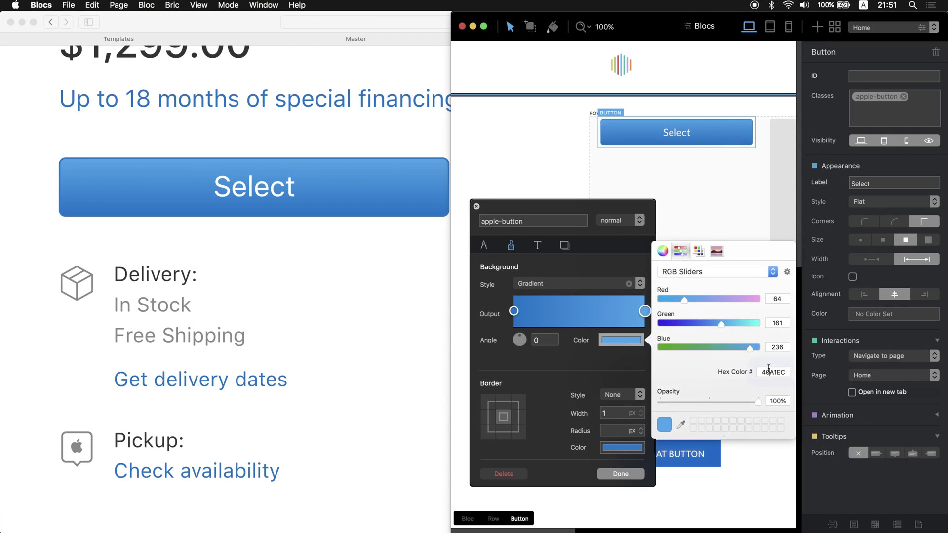
{"action": "double_click", "coordinate": [768, 371]}
{"action": "key", "text": "super+c"}
{"action": "left_click", "coordinate": [628, 245]}
Switch to the :hover state and set its right gradient stop to 40A1EC.
{"action": "left_click", "coordinate": [621, 220]}
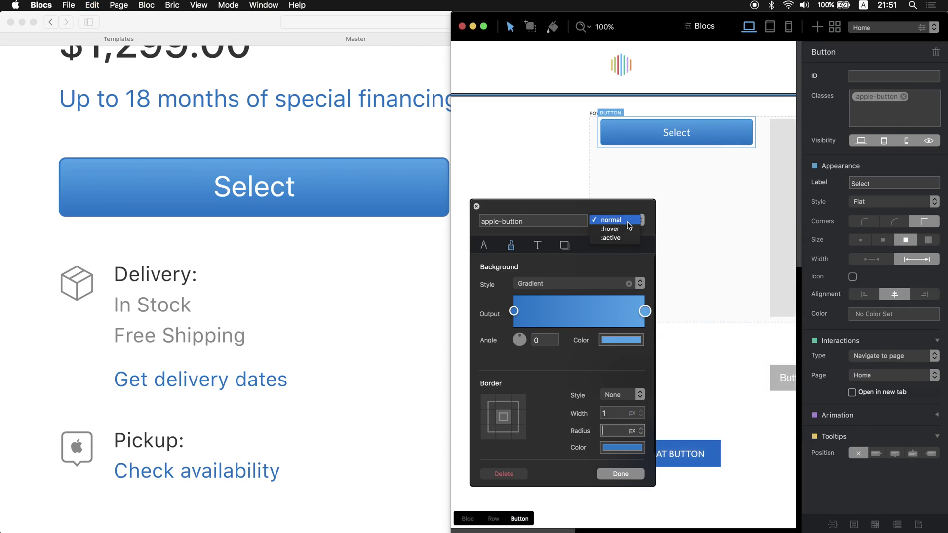
{"action": "left_click", "coordinate": [621, 229]}
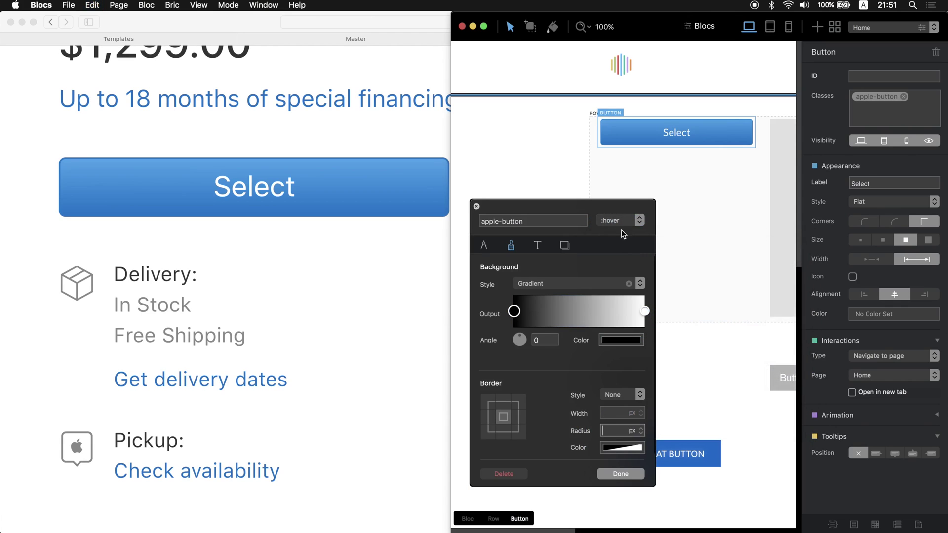
{"action": "left_click", "coordinate": [645, 312]}
{"action": "left_click", "coordinate": [621, 340]}
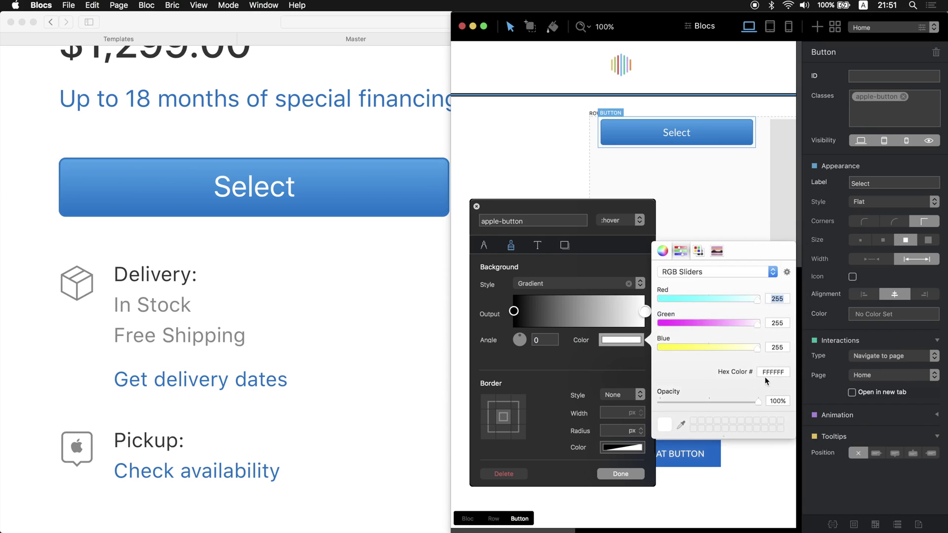
{"action": "double_click", "coordinate": [768, 372]}
{"action": "key", "text": "super+v"}
{"action": "key", "text": "Return"}
{"action": "left_click_drag", "start_coordinate": [742, 400], "coordinate": [808, 391]}
{"action": "key", "text": "Escape"}
Set the hover gradient's left stop to 5194DE, sampled from Apple's Select button.
{"action": "left_click", "coordinate": [514, 312]}
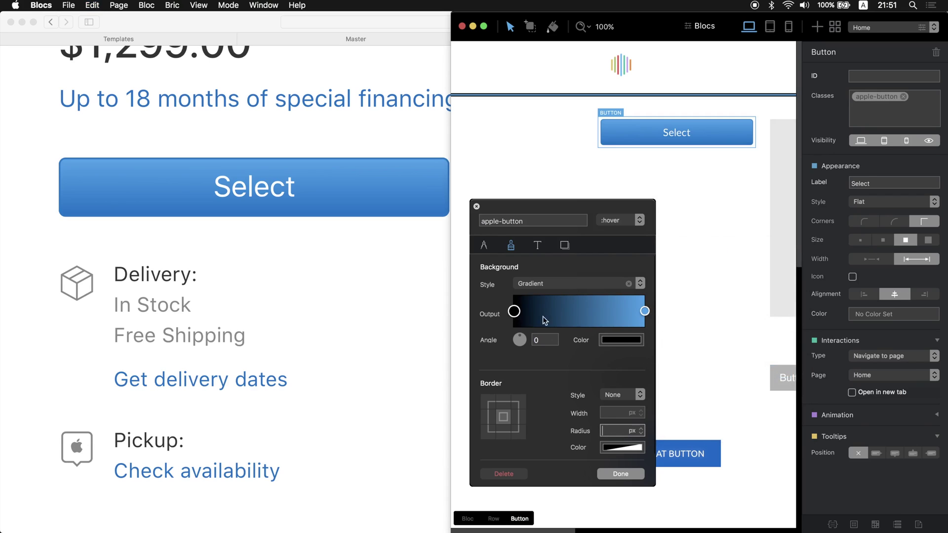
{"action": "left_click", "coordinate": [620, 338]}
{"action": "left_click", "coordinate": [680, 424]}
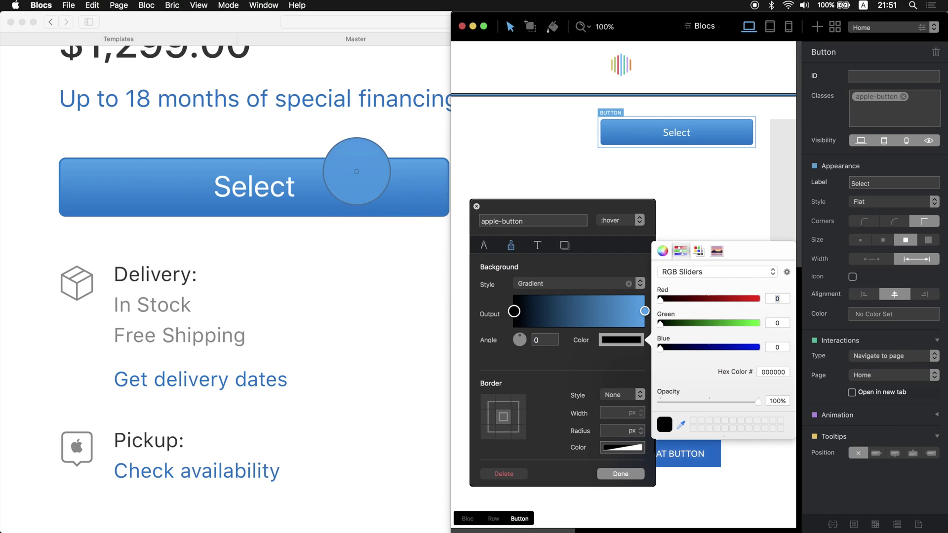
{"action": "left_click", "coordinate": [357, 175]}
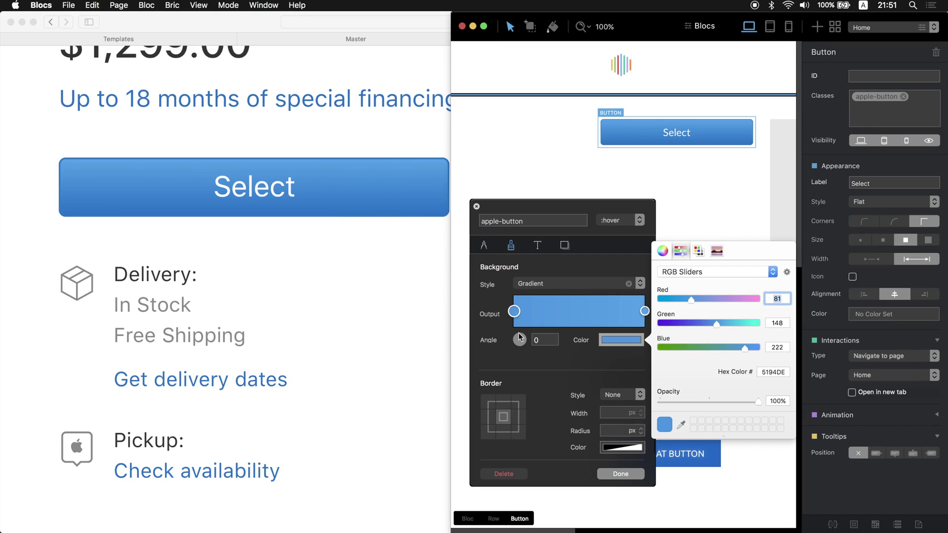
{"action": "key", "text": "Escape"}
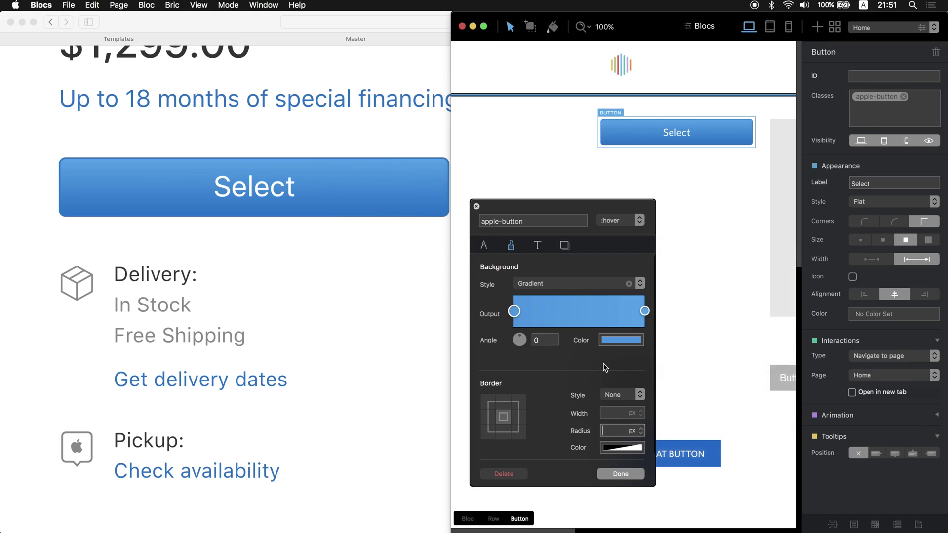
{"action": "left_click", "coordinate": [629, 474]}
{"action": "left_click", "coordinate": [353, 259]}
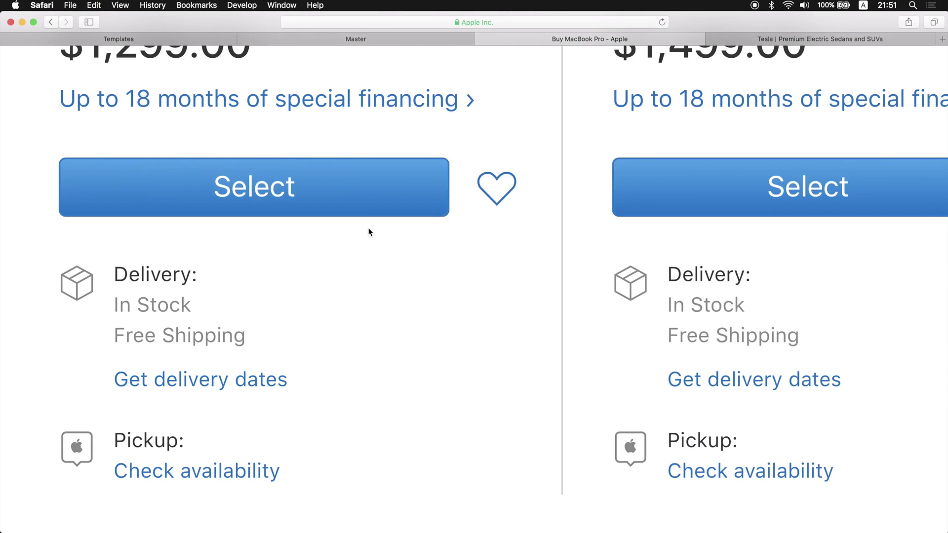
Preview the page full-width in Blocs, then open that preview in Safari.
{"action": "key", "text": "super+Tab"}
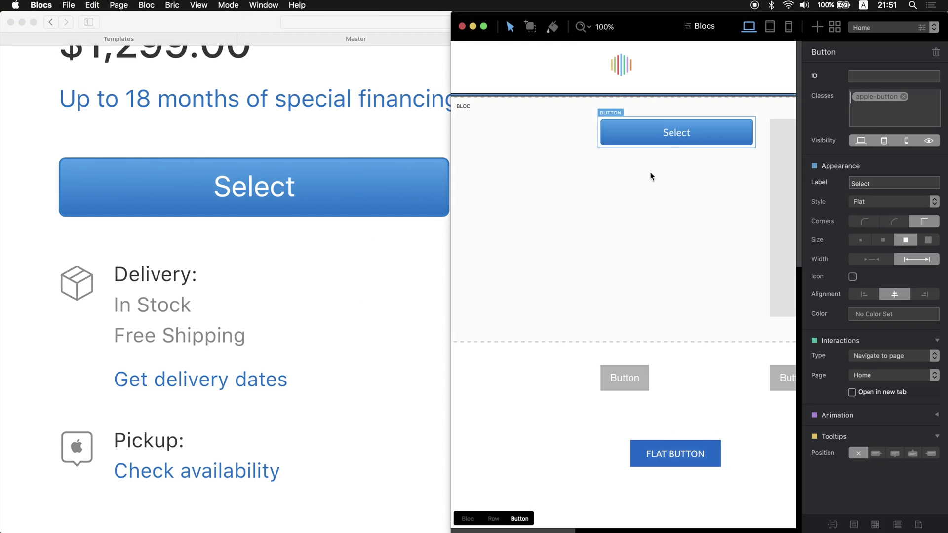
{"action": "key", "text": "super+p"}
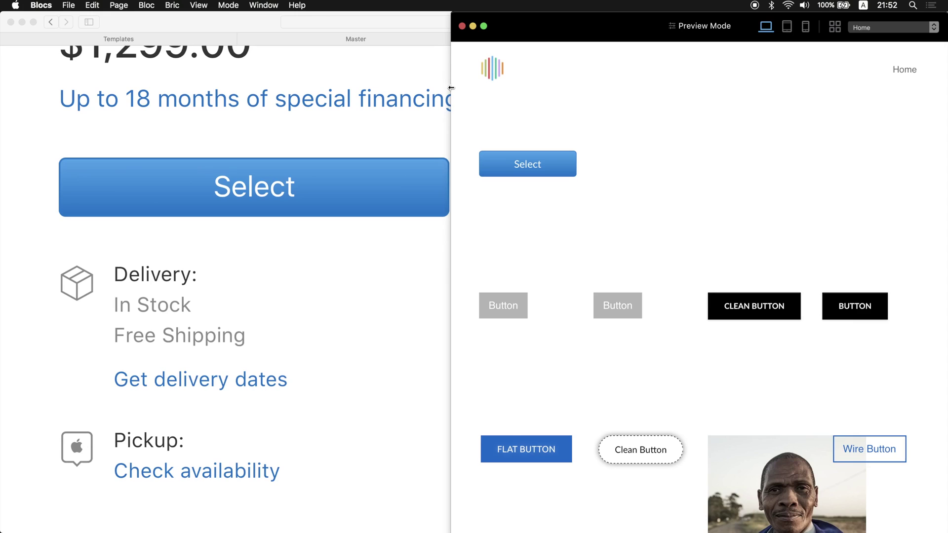
{"action": "left_click_drag", "start_coordinate": [451, 87], "coordinate": [2, 70]}
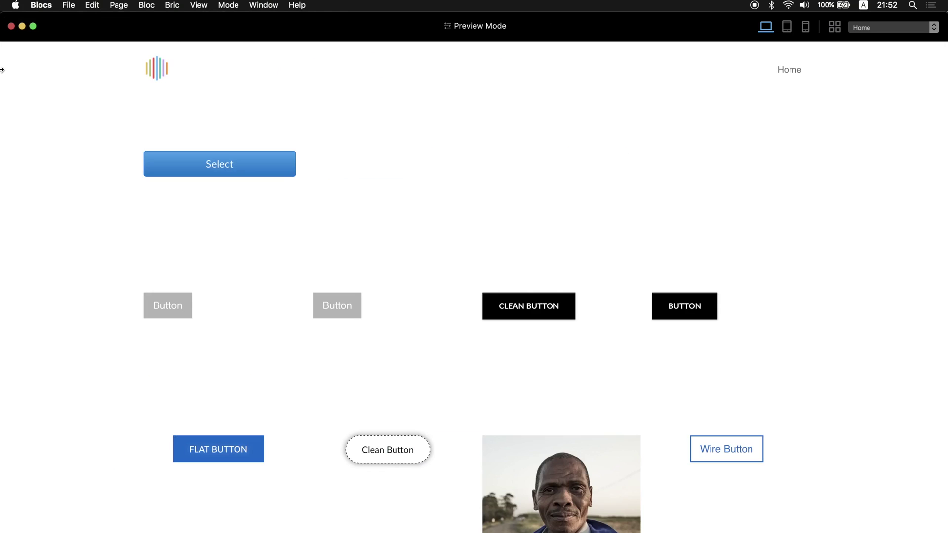
{"action": "key", "text": "super+alt+p"}
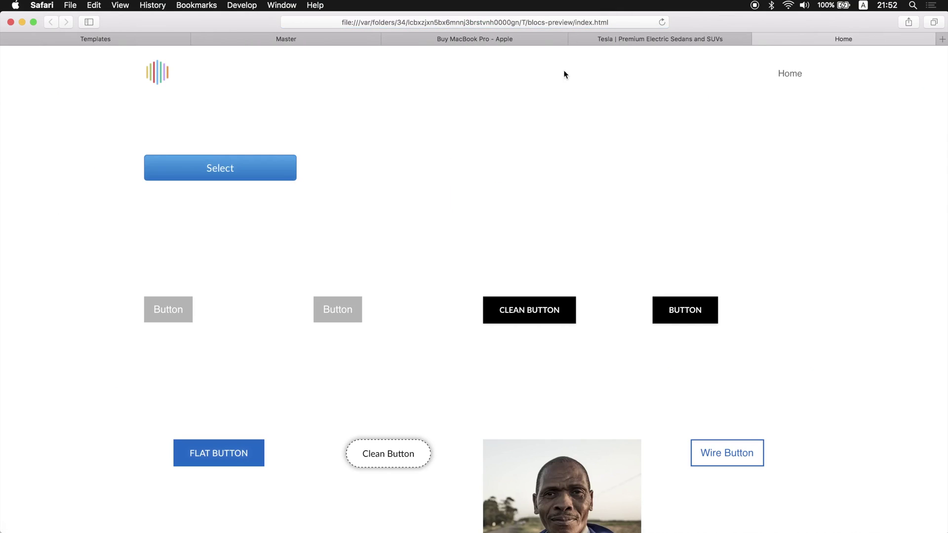
Tear the preview tab into its own Safari window and return to the Buy MacBook Pro tab.
{"action": "left_click_drag", "start_coordinate": [784, 39], "coordinate": [680, 43]}
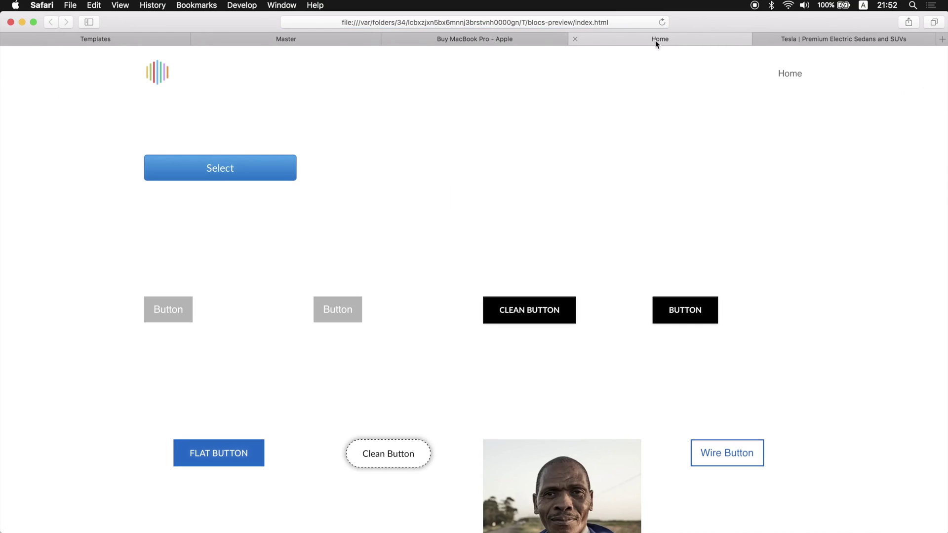
{"action": "left_click_drag", "start_coordinate": [656, 40], "coordinate": [649, 158]}
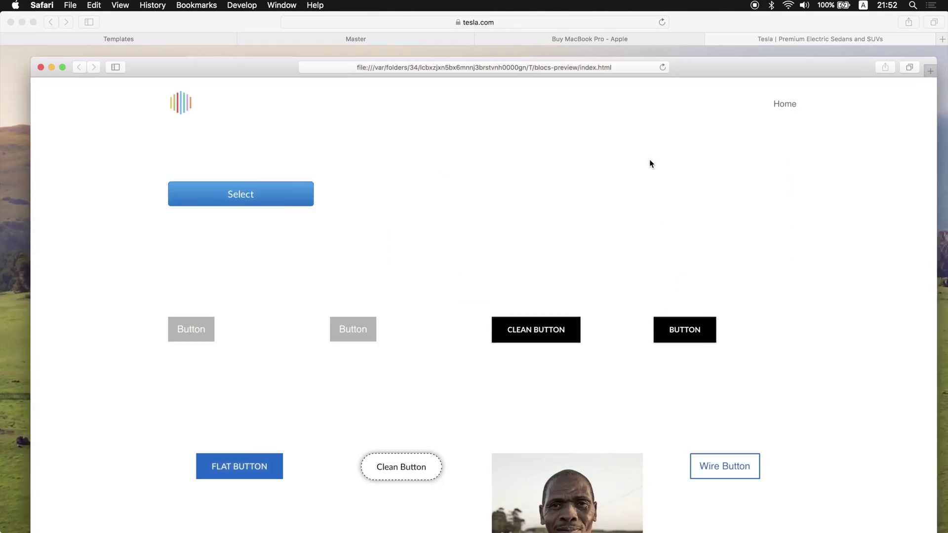
{"action": "left_click_drag", "start_coordinate": [236, 62], "coordinate": [573, 28]}
{"action": "key", "text": "super+w"}
{"action": "left_click", "coordinate": [661, 38]}
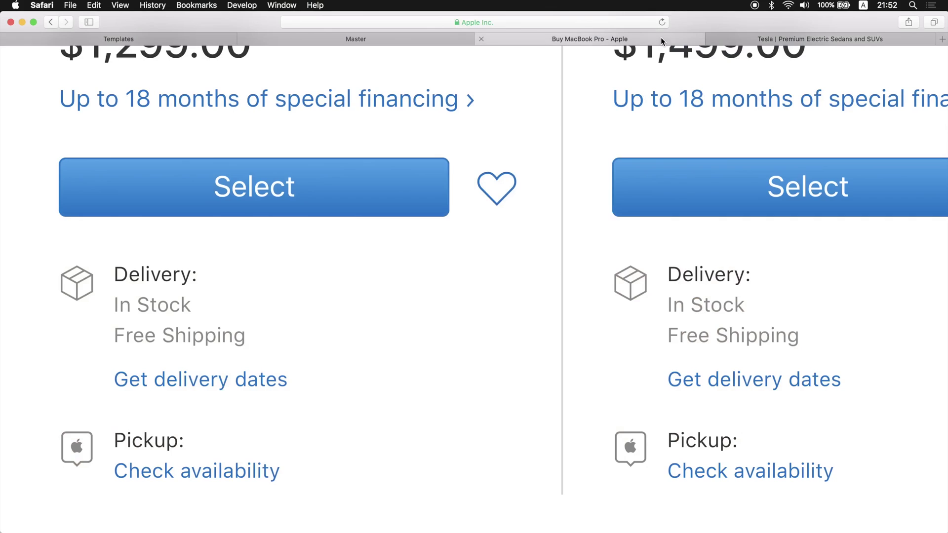
Arrange the preview window beside Apple's page to compare the two Select buttons.
{"action": "key", "text": "ctrl+Up"}
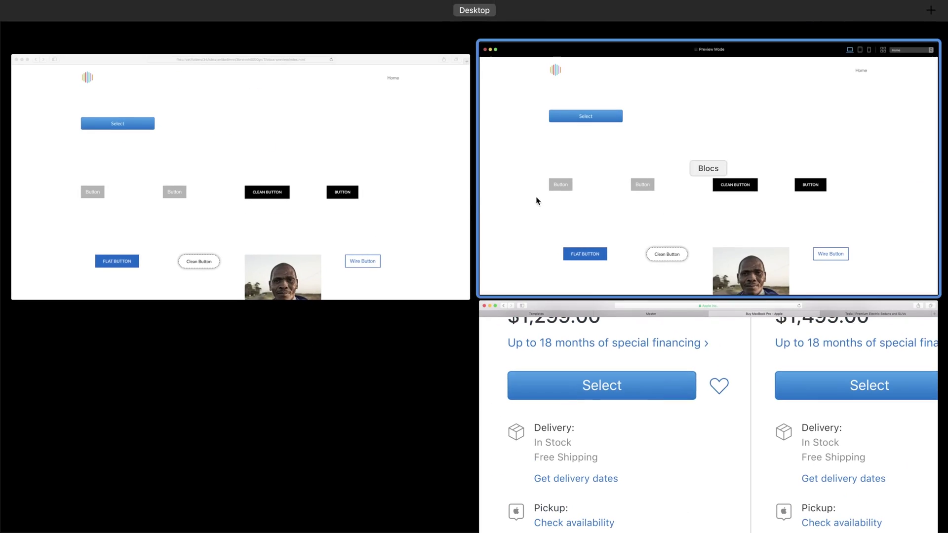
{"action": "left_click", "coordinate": [463, 203]}
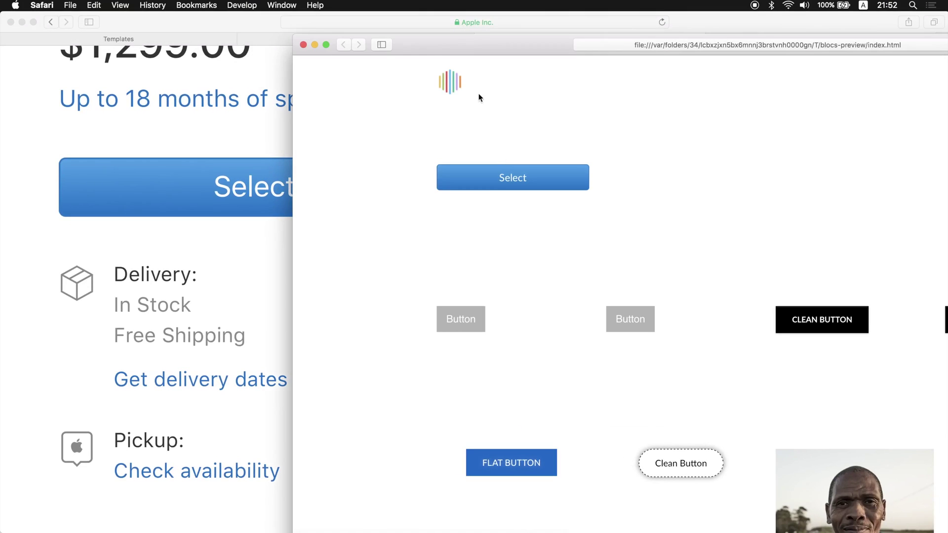
{"action": "left_click_drag", "start_coordinate": [437, 40], "coordinate": [612, 53]}
{"action": "scroll", "coordinate": [620, 171], "scroll_direction": "up", "scroll_amount": 5}
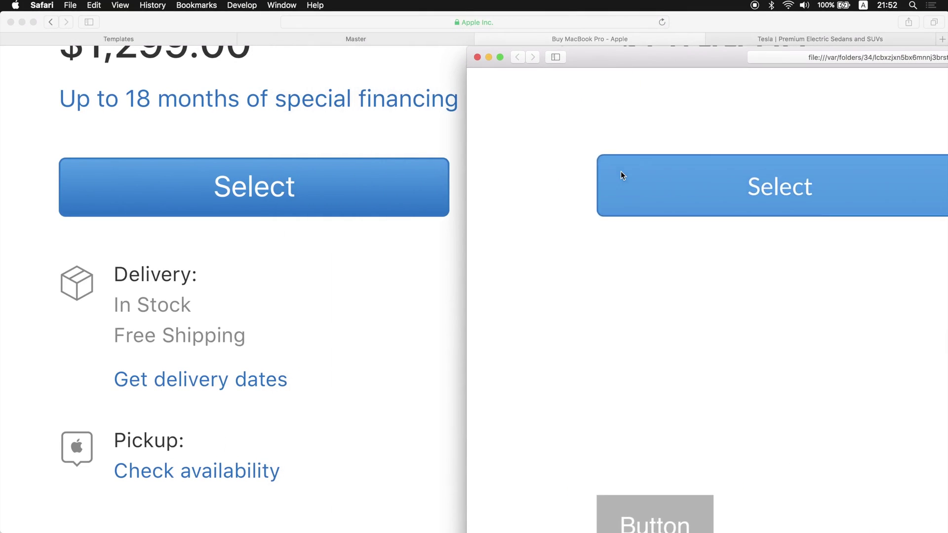
{"action": "scroll", "coordinate": [621, 171], "scroll_direction": "right", "scroll_amount": 1}
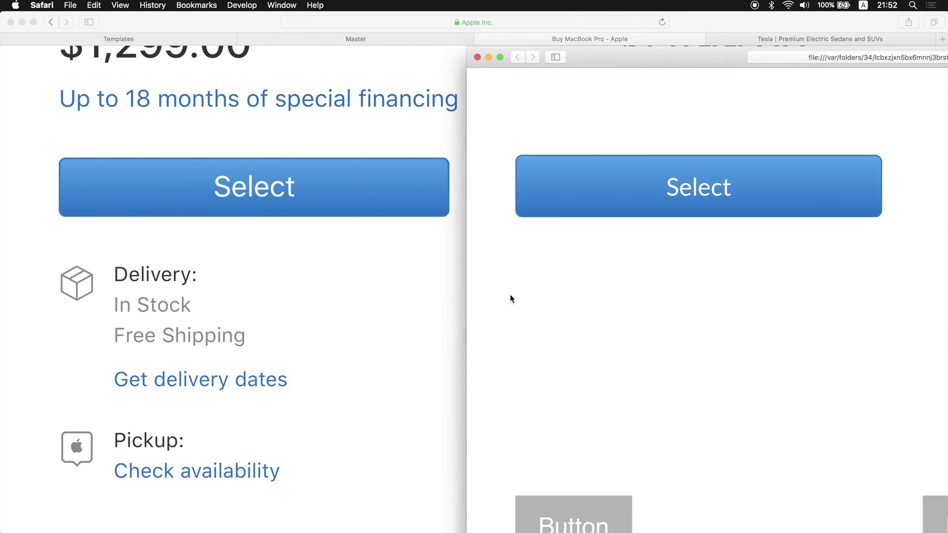
{"action": "left_click", "coordinate": [399, 257]}
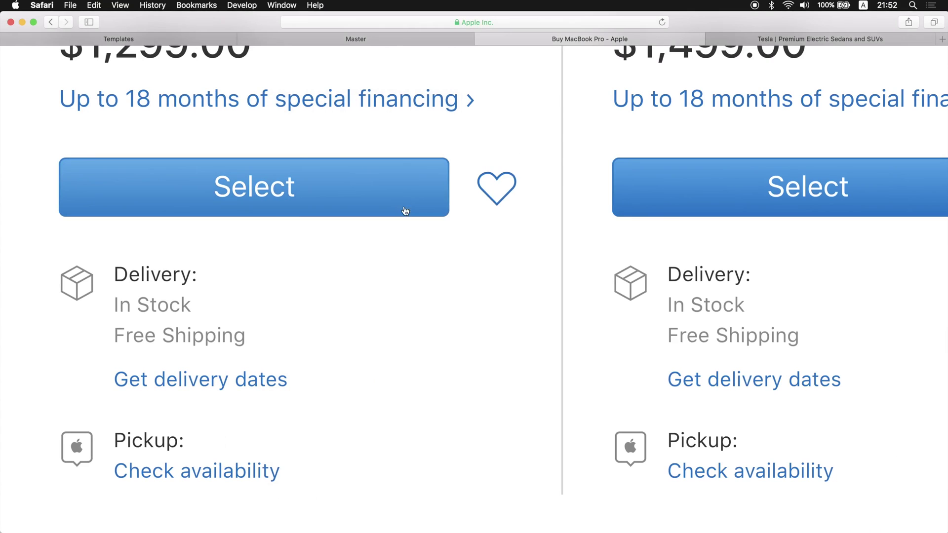
{"action": "left_click_drag", "start_coordinate": [946, 210], "coordinate": [448, 300]}
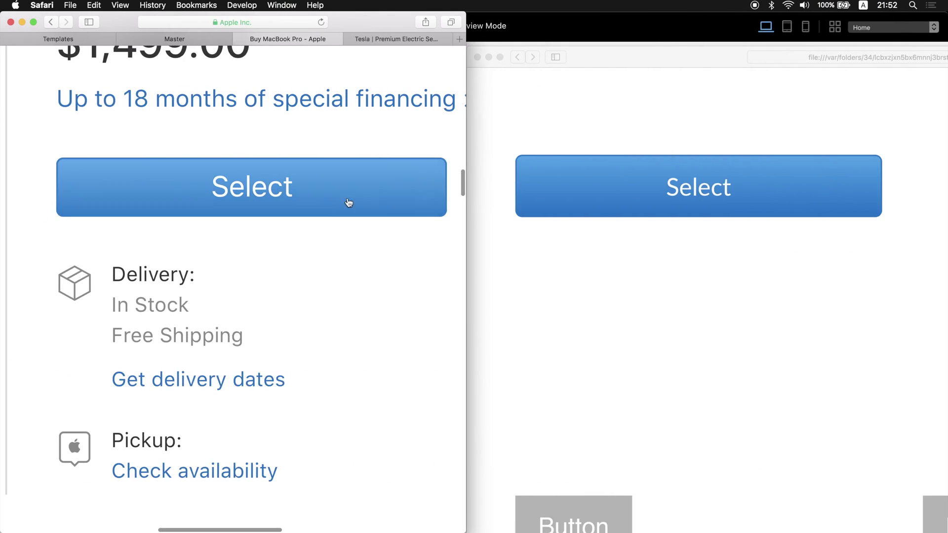
{"action": "scroll", "coordinate": [340, 287], "scroll_direction": "left", "scroll_amount": 10}
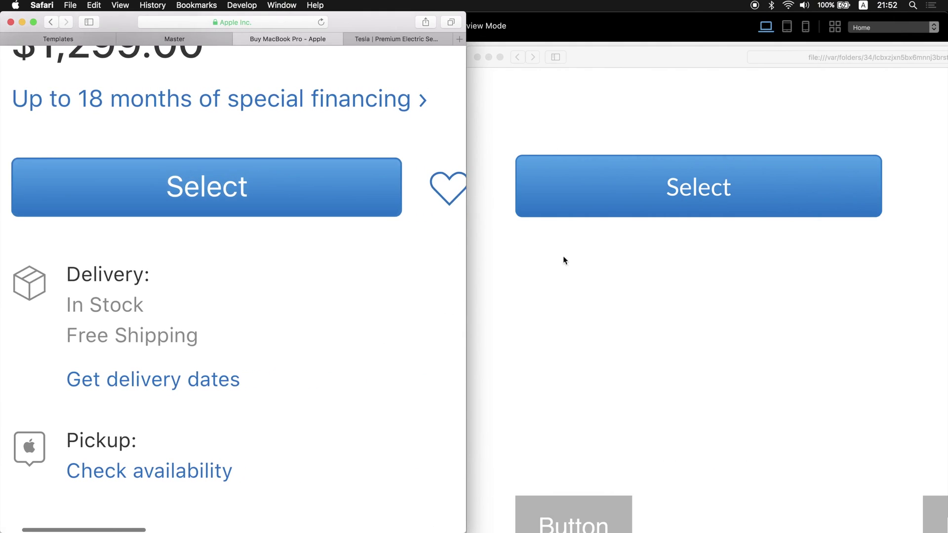
{"action": "left_click", "coordinate": [582, 285]}
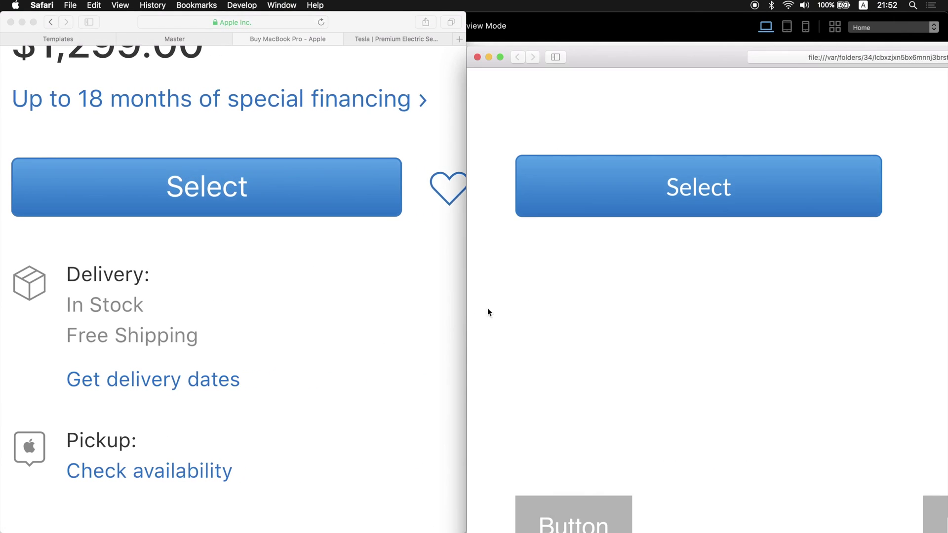